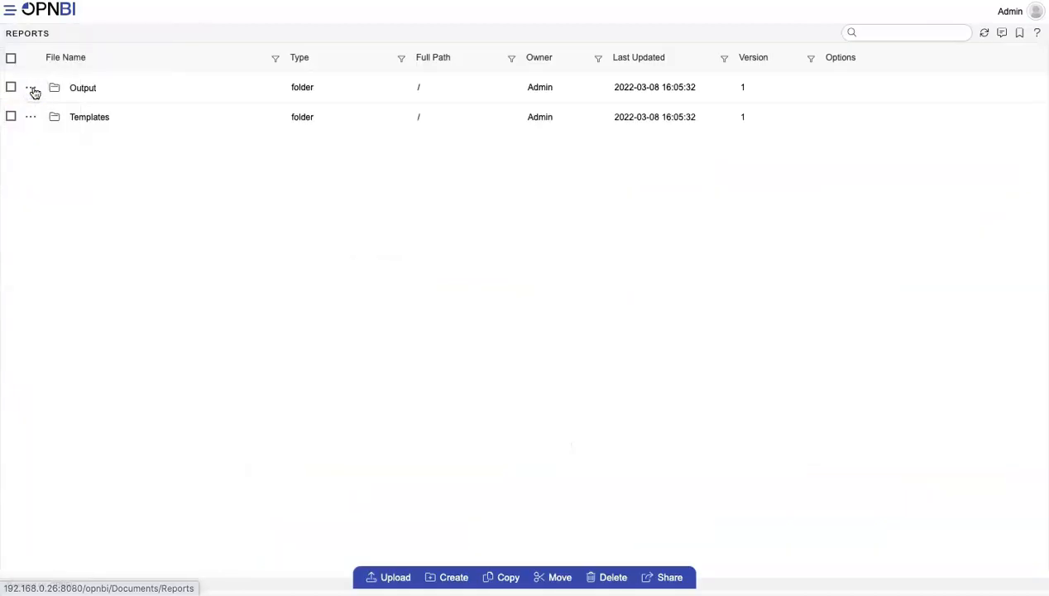
- Examine the file upload dialog for Reports and dismiss it without uploading anything
click(395, 578)
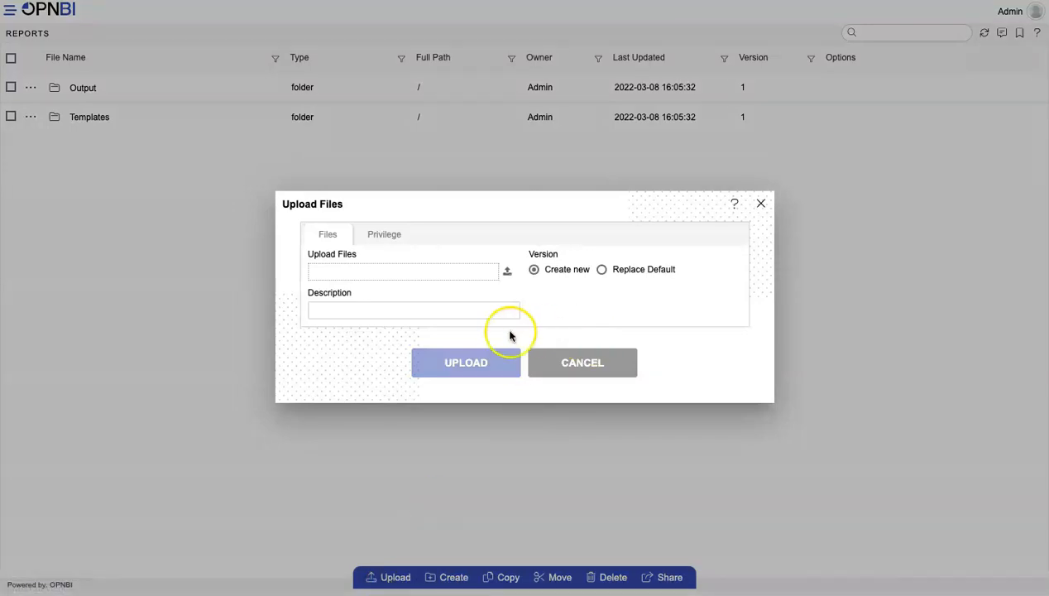
click(564, 363)
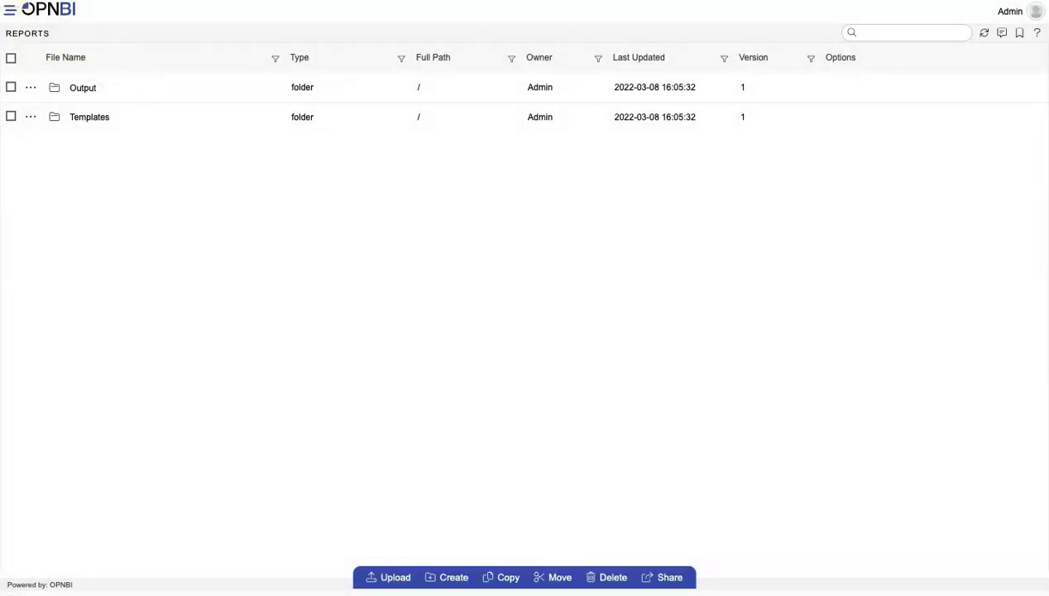
- Start creating a datasource under Master Data and search the available connectors for "exce"
click(9, 10)
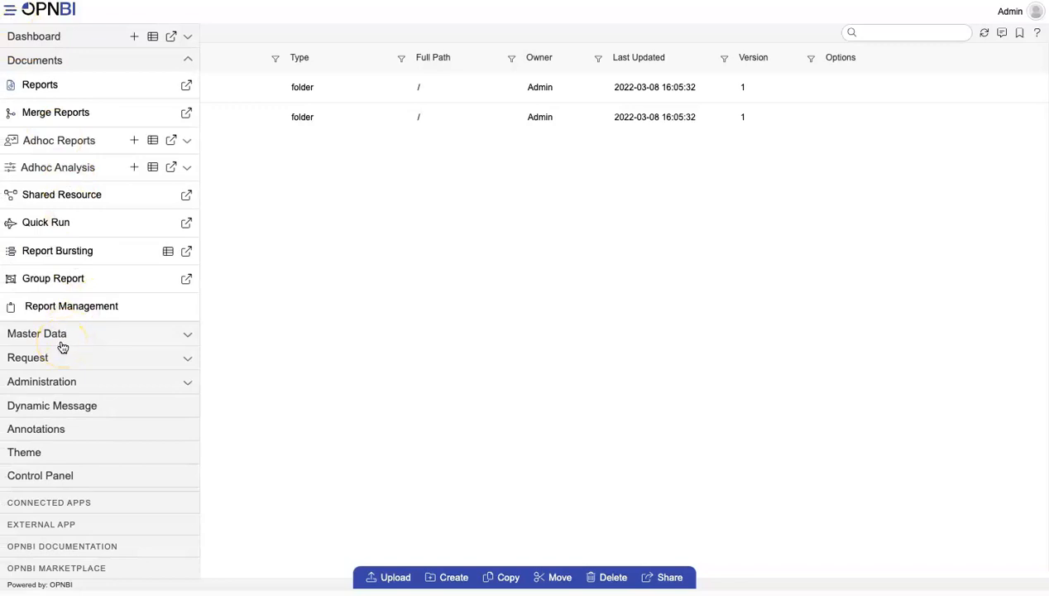
click(62, 342)
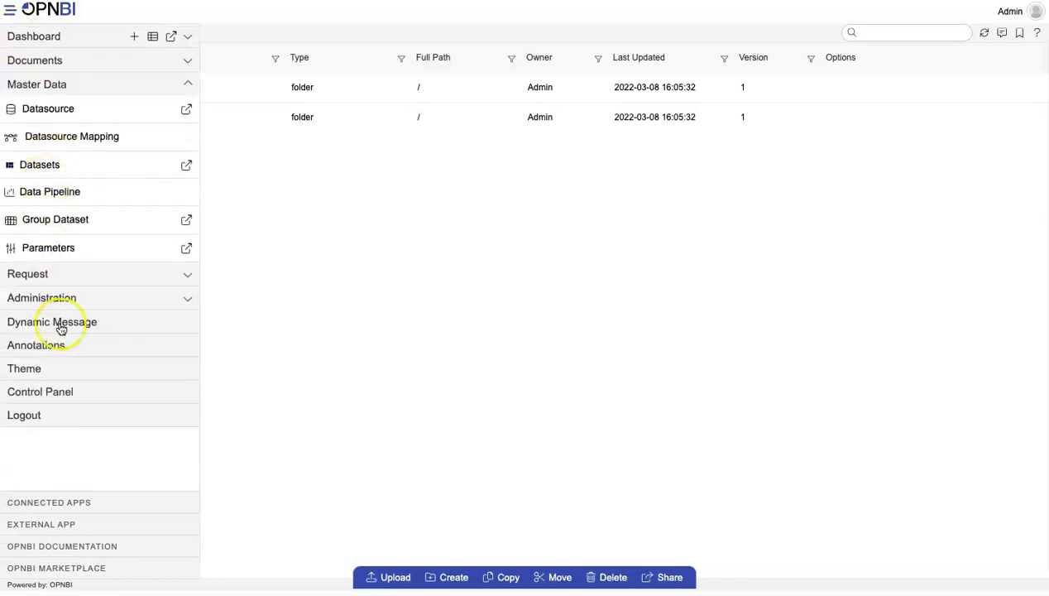
click(53, 110)
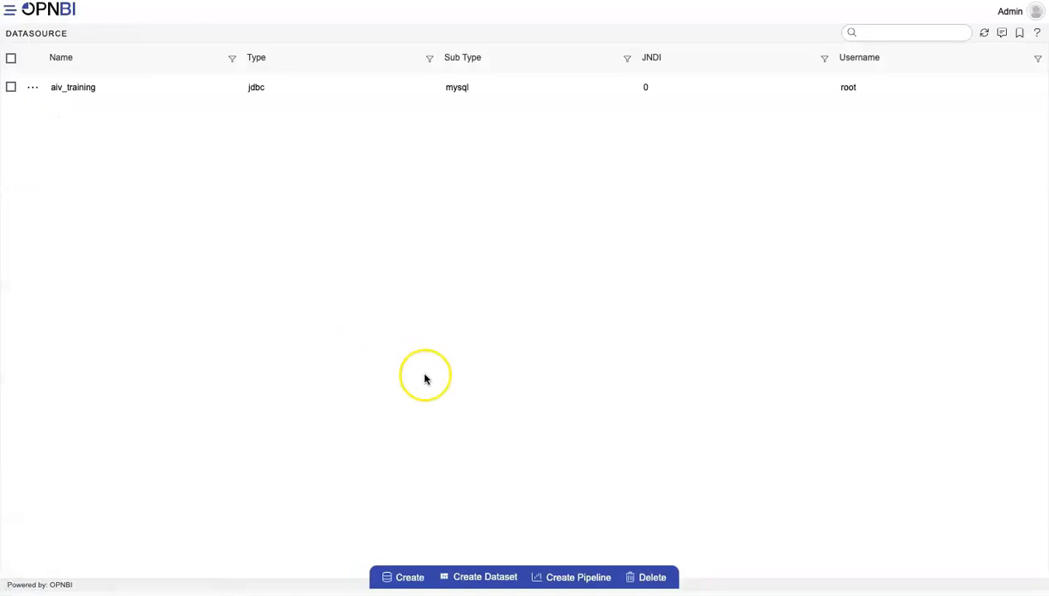
click(410, 576)
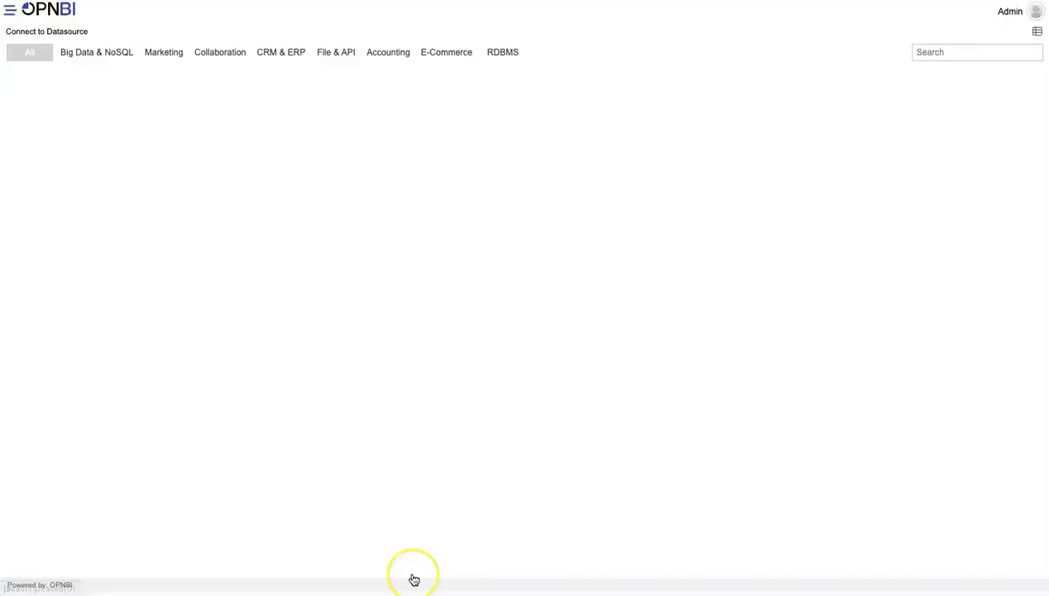
click(955, 53)
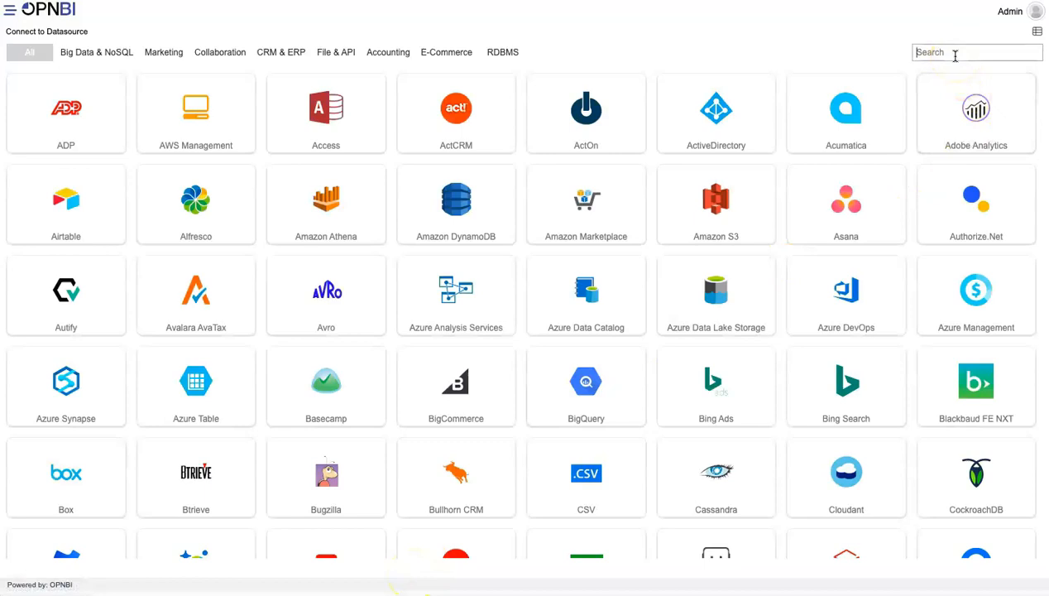
text(exce)
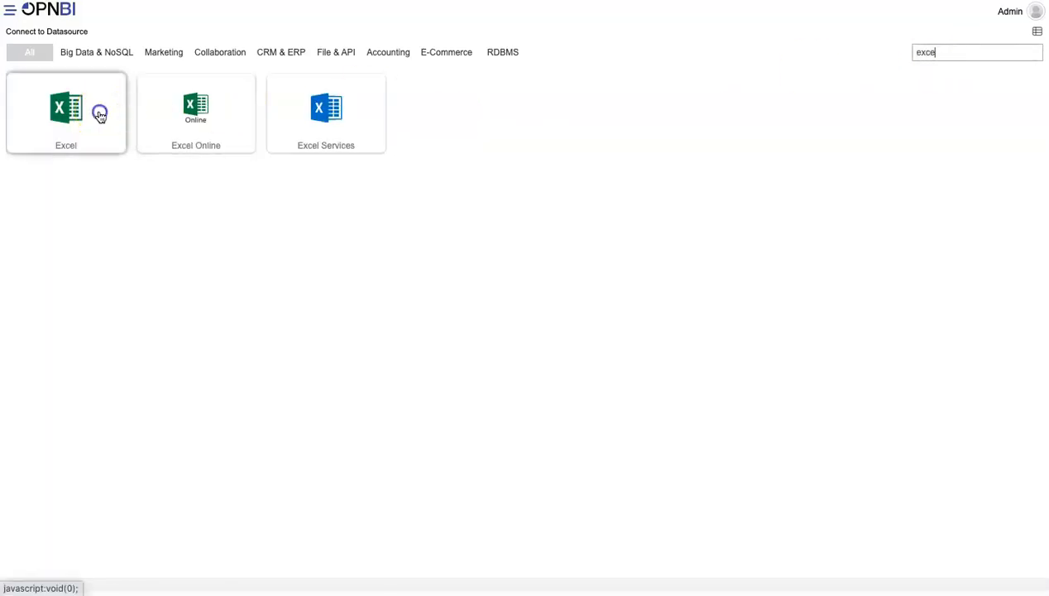
- Examine the Excel connector's settings, including the Section choices and file drop area, and cancel the connection
click(101, 115)
scroll(421, 342, down, 3)
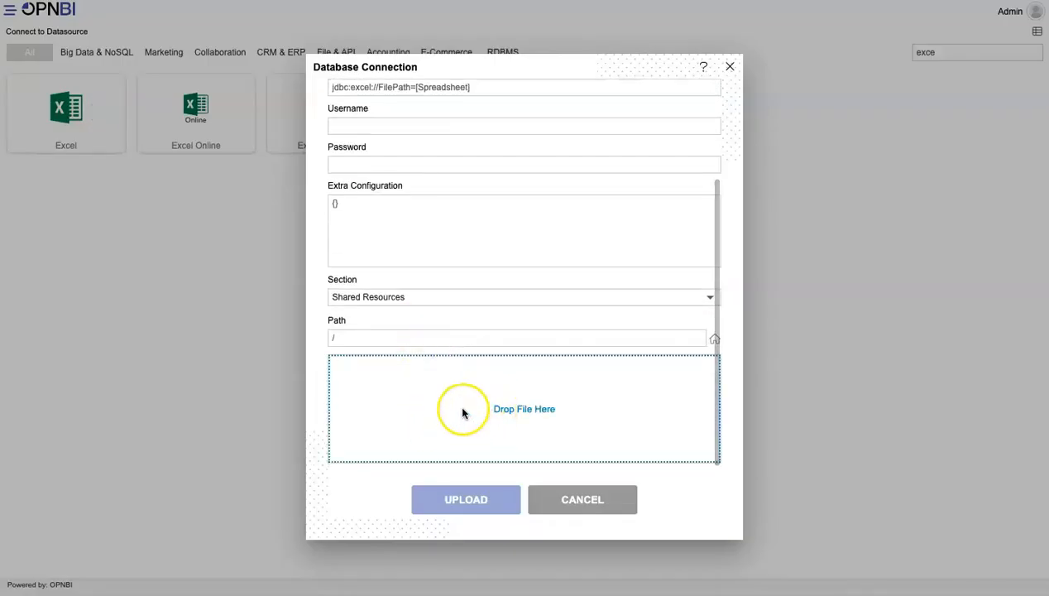
click(558, 297)
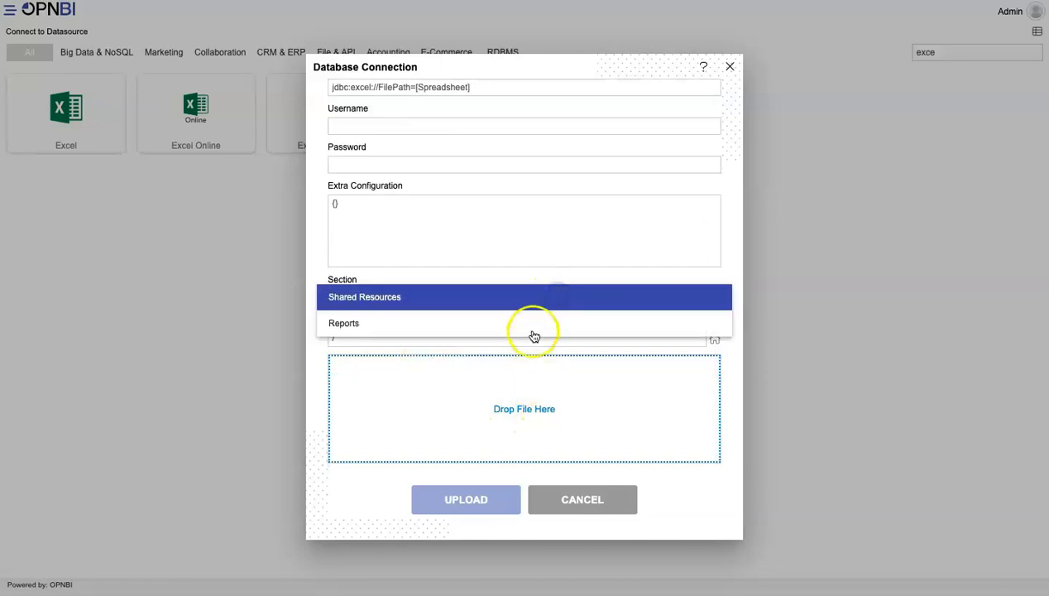
click(547, 298)
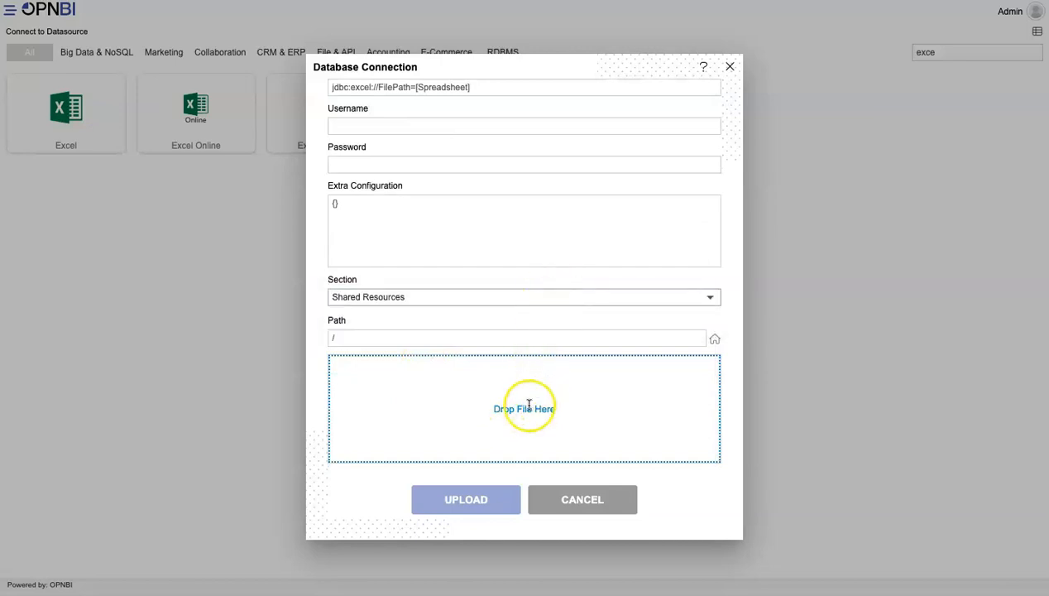
click(552, 498)
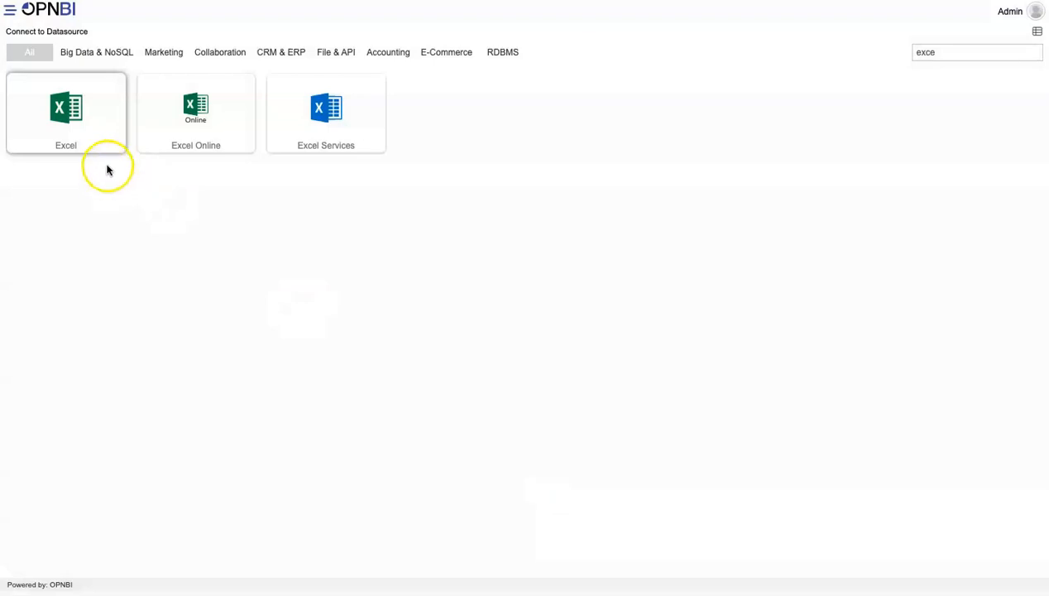
- Go to the Reports section under Documents
click(9, 10)
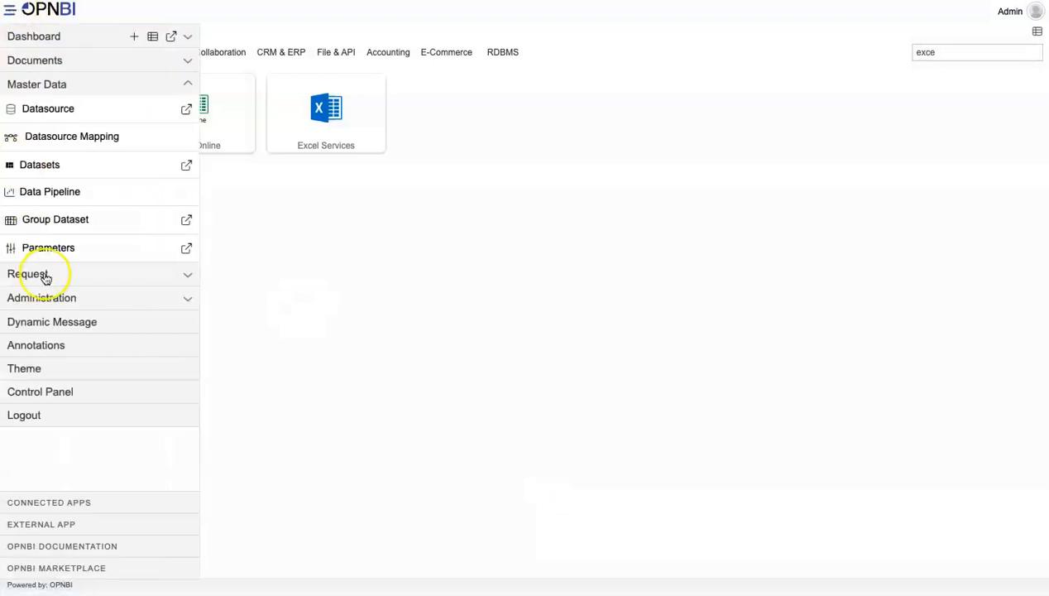
click(63, 86)
click(105, 140)
click(105, 140)
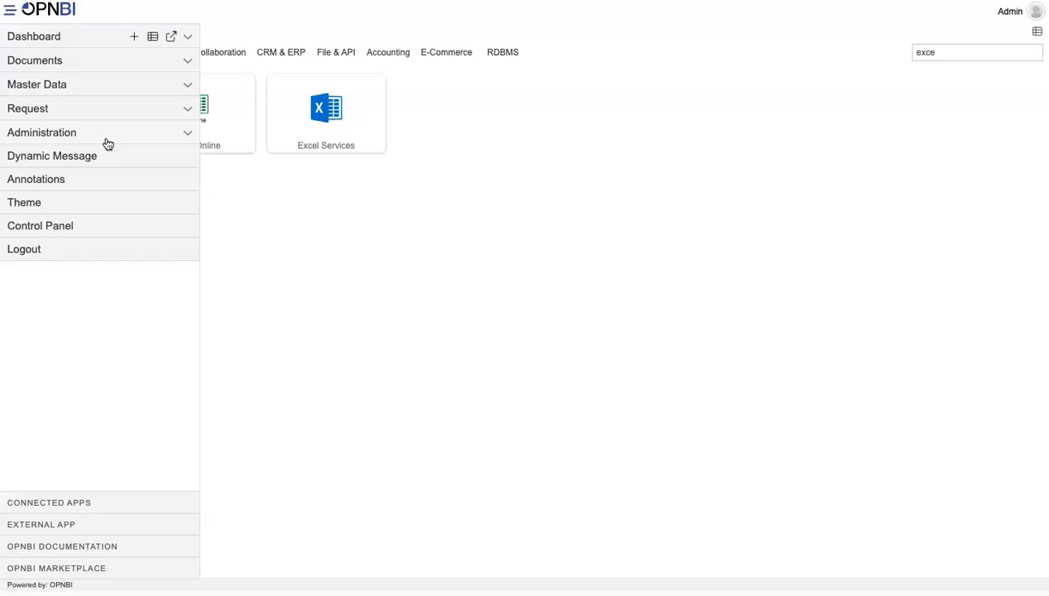
click(49, 66)
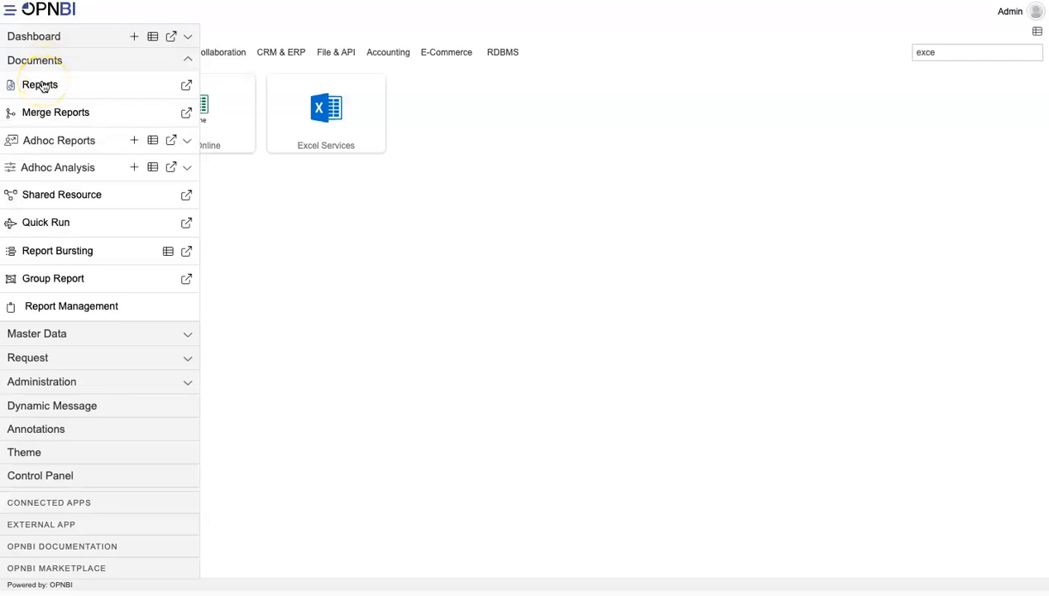
click(42, 86)
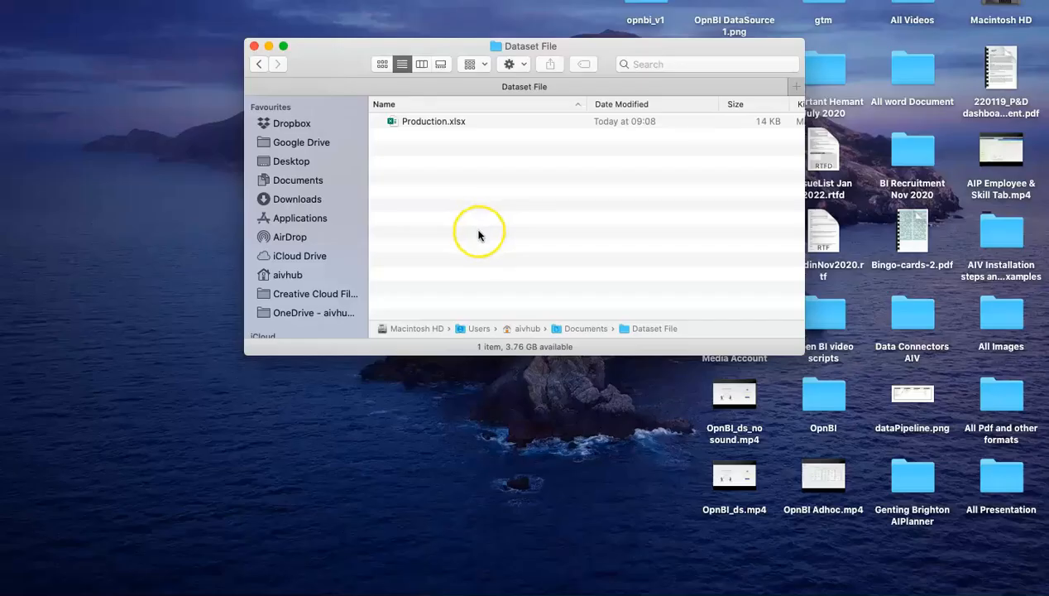
- Upload Production.xlsx from Finder's Dataset File folder into the Reports section
drag(418, 126, 536, 357)
key(super+Tab)
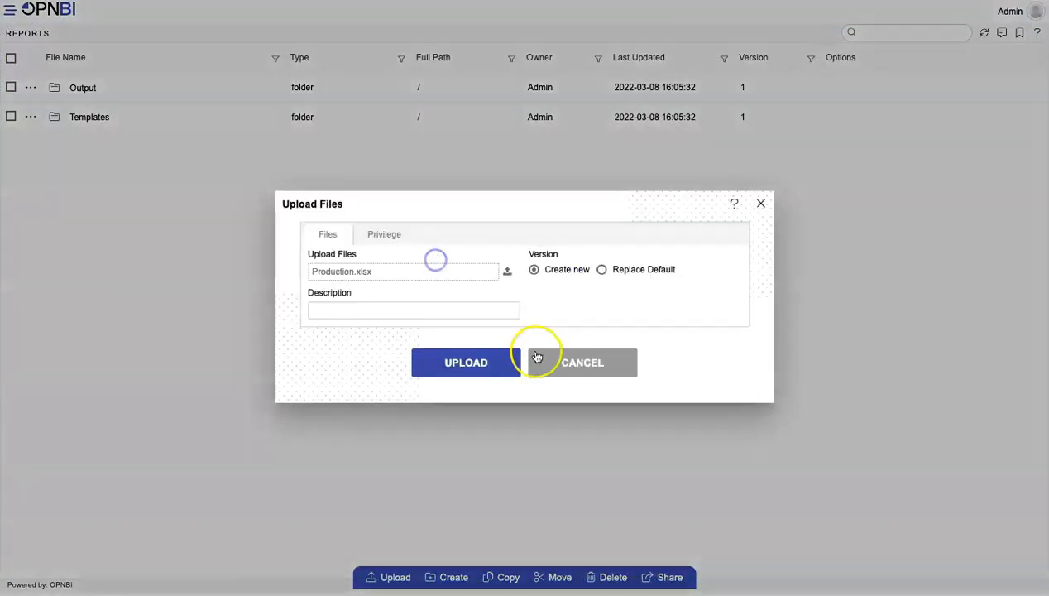
click(474, 363)
click(591, 329)
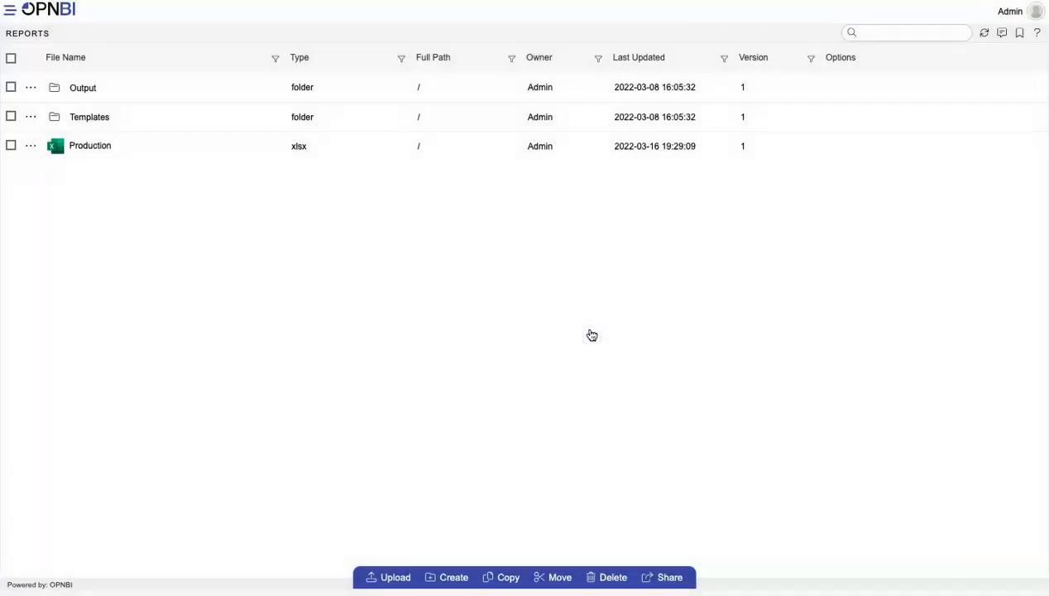
- Start a new dataset named Production in Datasets, with Existing Files as its datasource
click(10, 11)
click(43, 168)
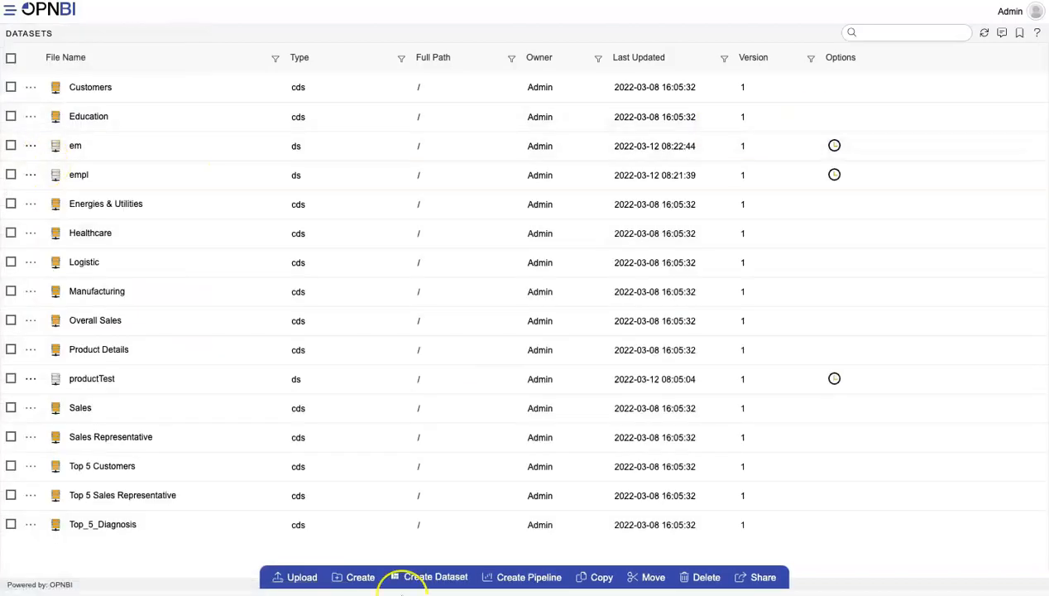
click(435, 578)
click(257, 66)
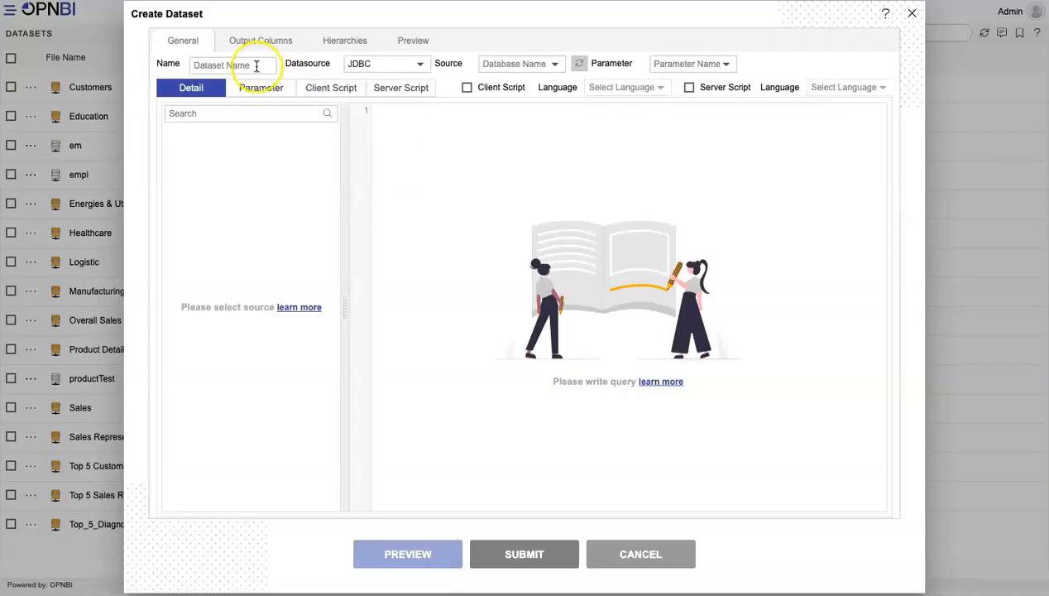
text(Production)
click(413, 64)
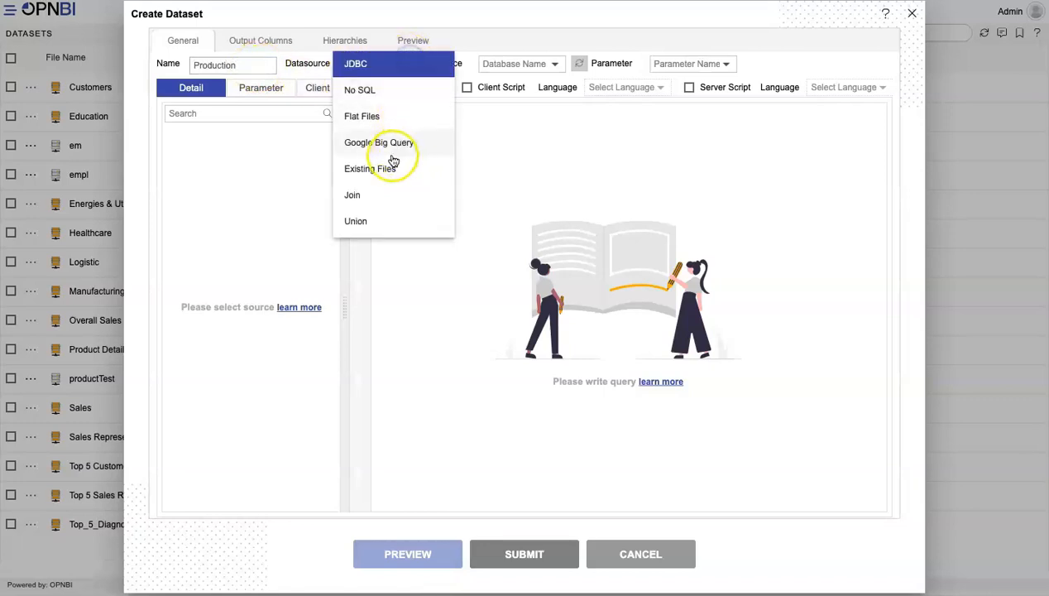
click(369, 169)
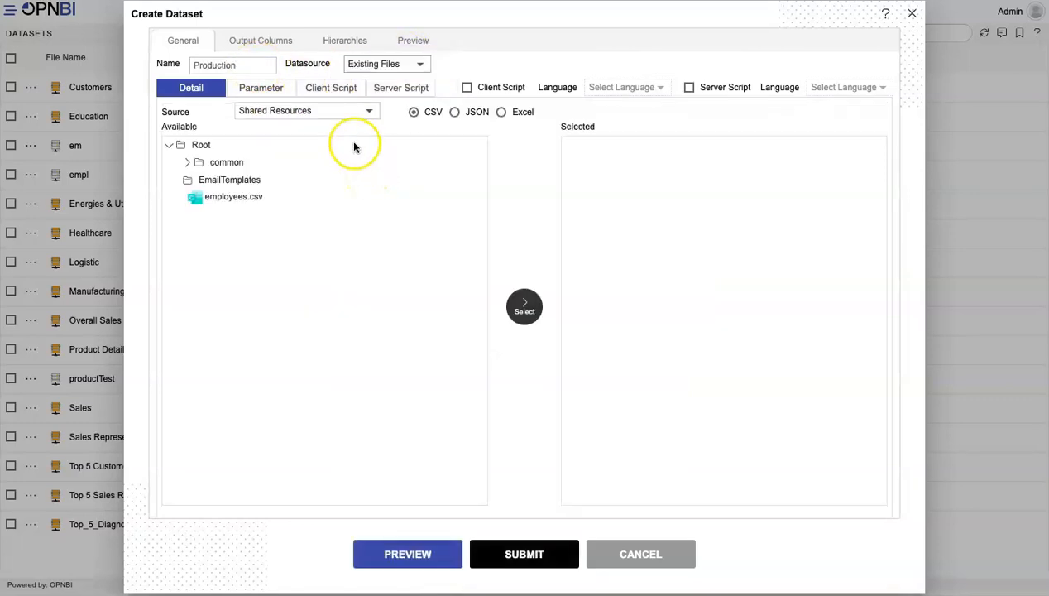
- Set the dataset's source to Reports with Excel as the file type and add Production.xlsx to the selected files
click(339, 116)
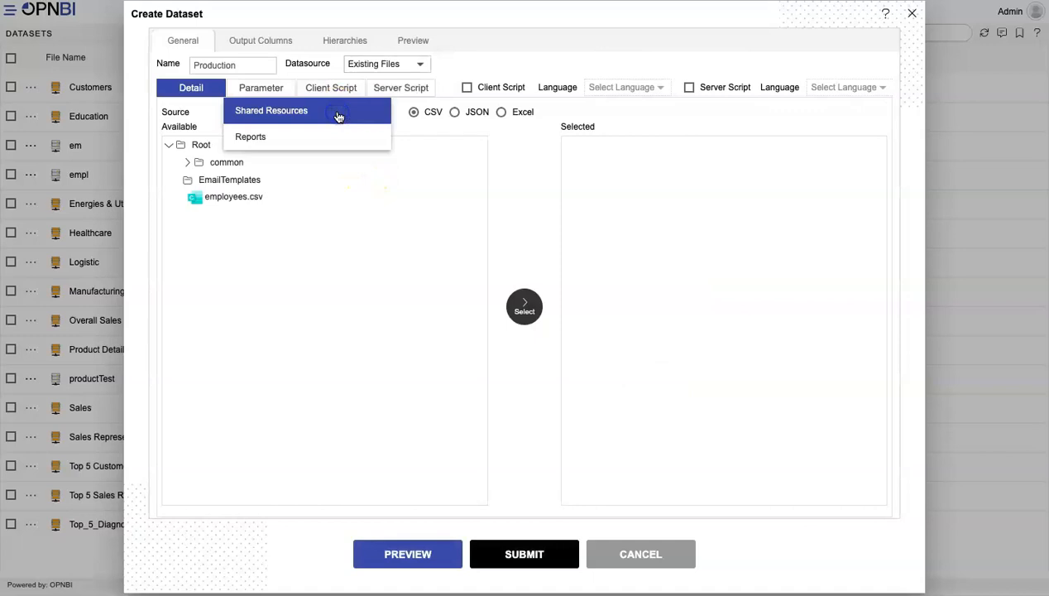
click(303, 139)
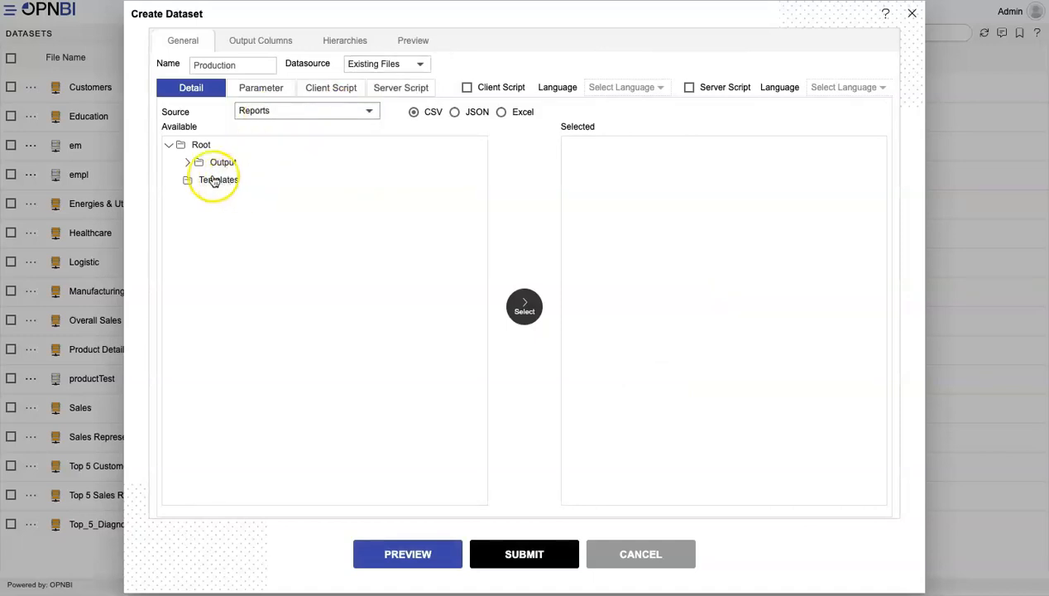
click(501, 114)
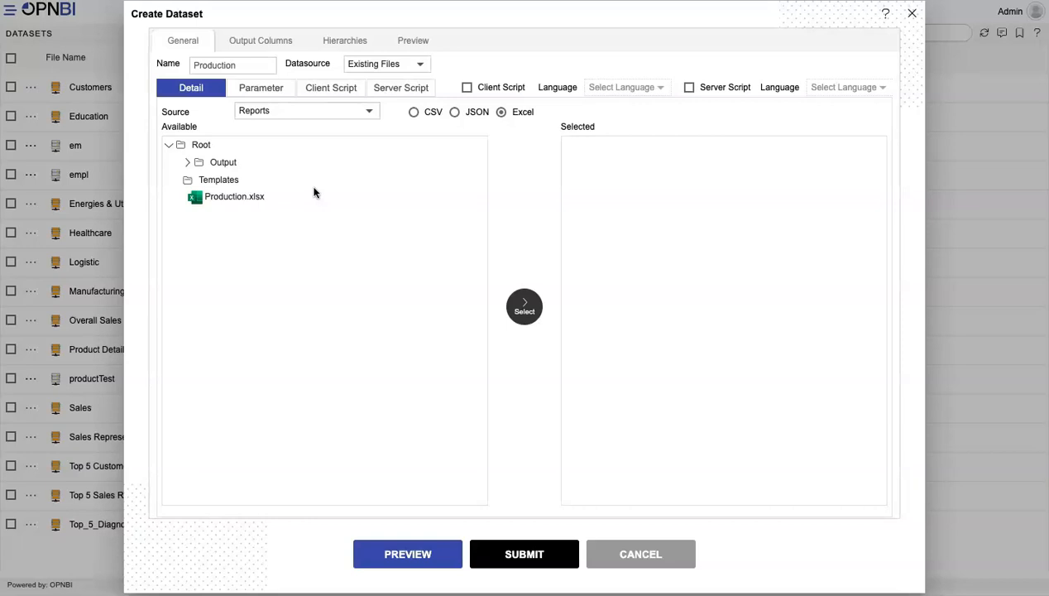
click(259, 200)
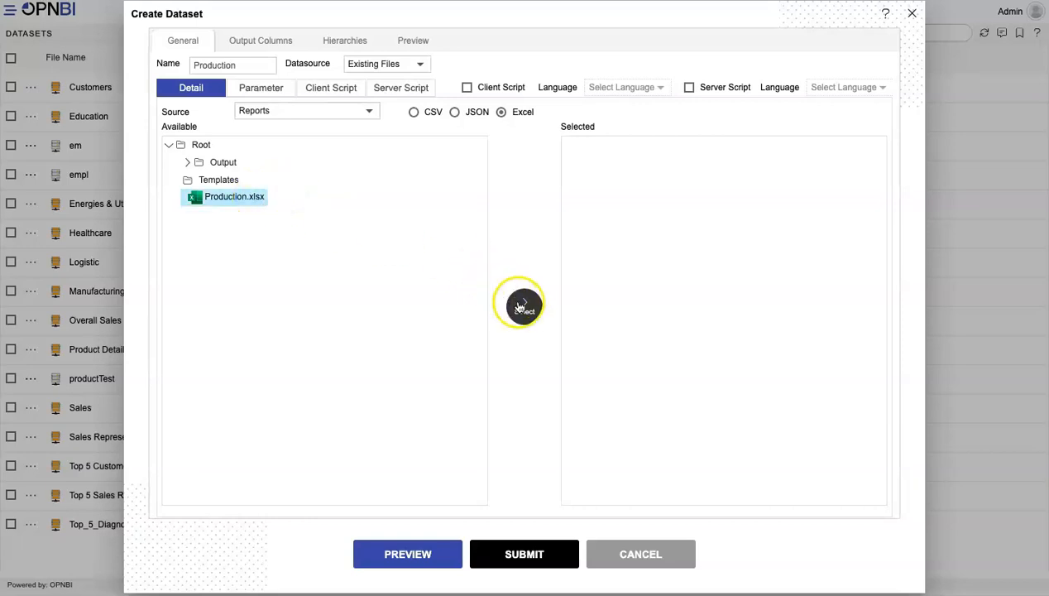
click(525, 311)
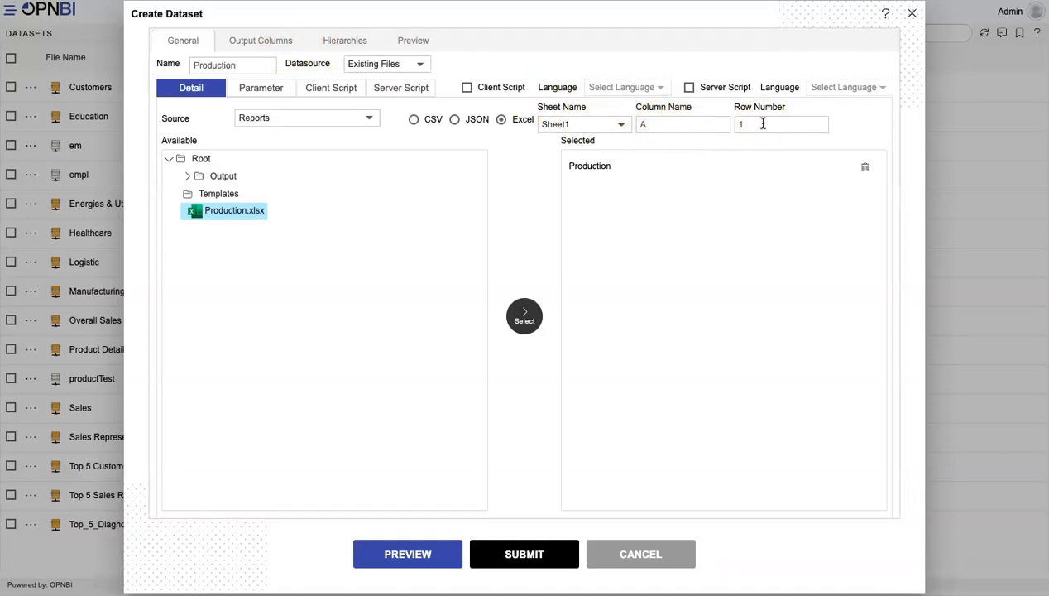
- Check the sheet names offered for the workbook and choose Sheet1
click(593, 124)
click(593, 124)
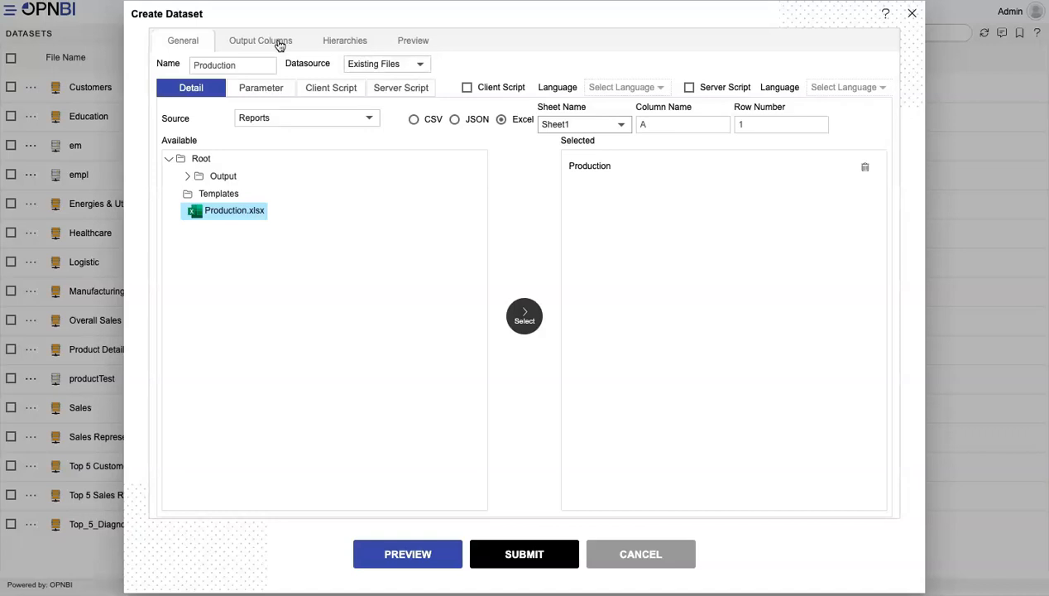
click(605, 124)
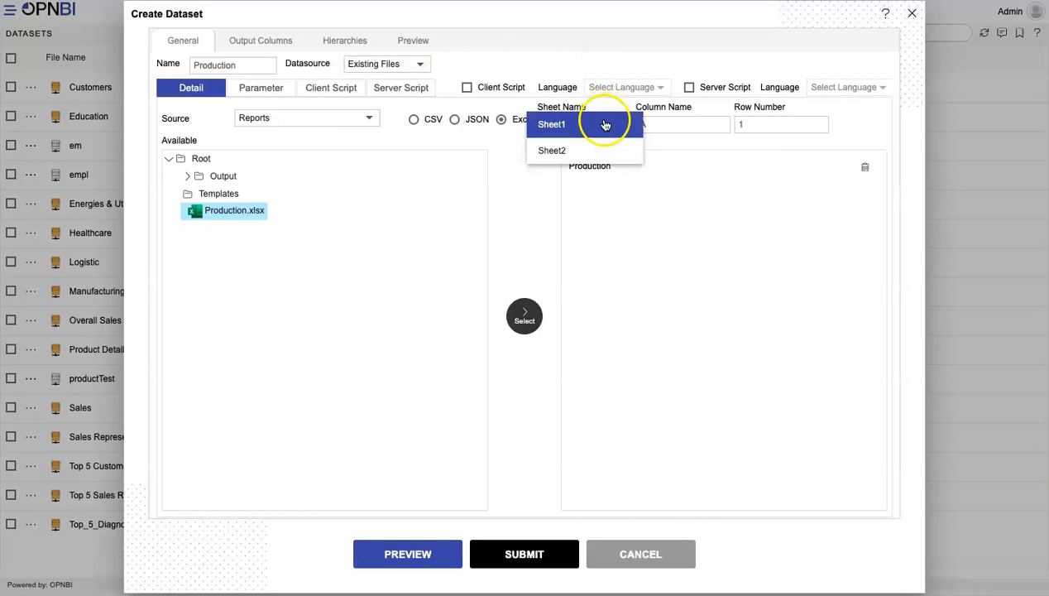
click(605, 124)
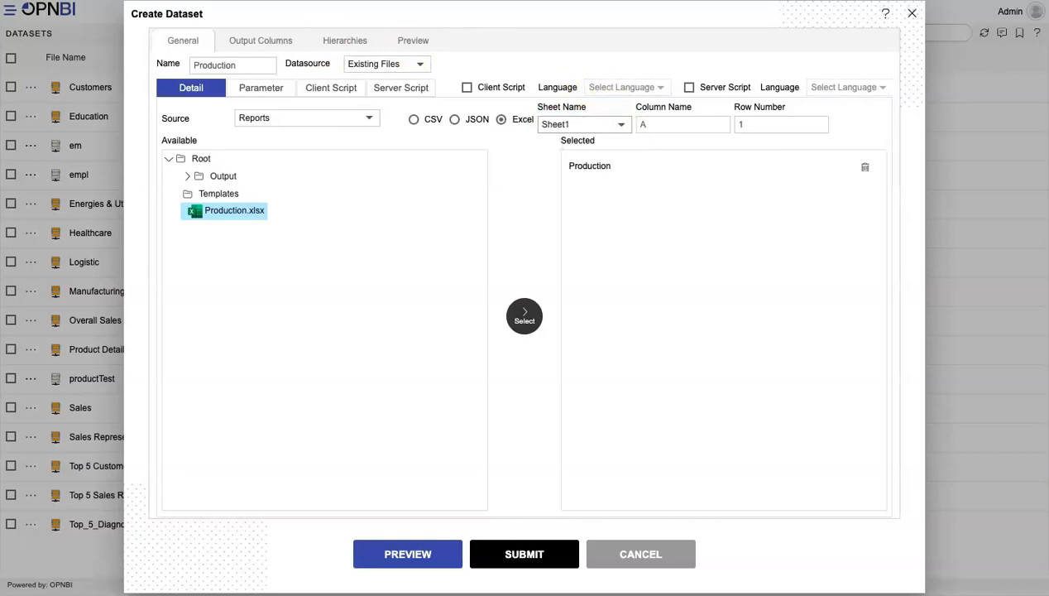
- Switch to Excel to examine Sheet1 and Sheet2 of the production workbook, and return to the dataset in OPNBI
click(22, 397)
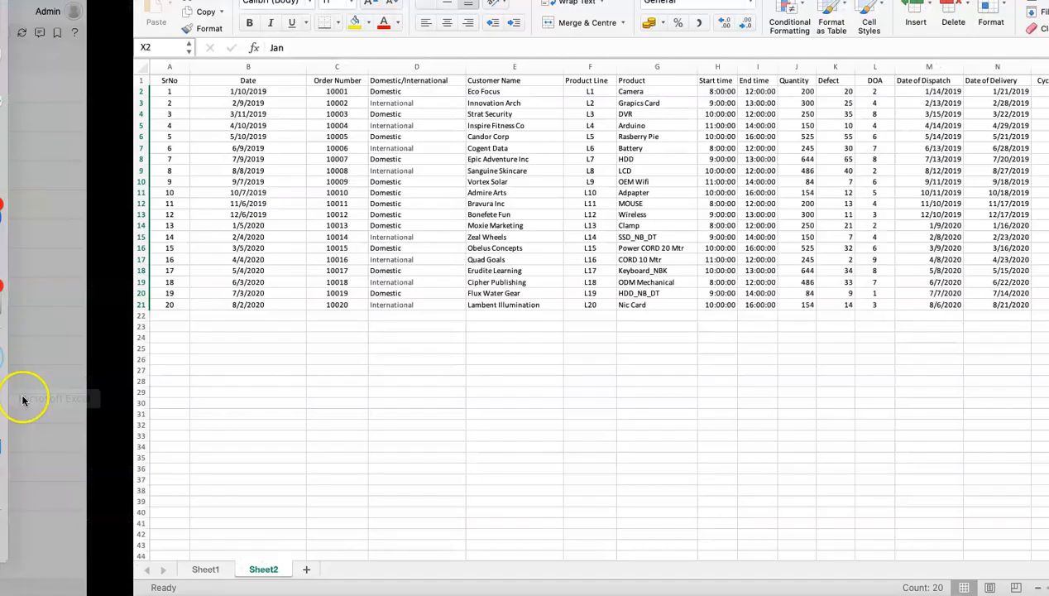
click(72, 569)
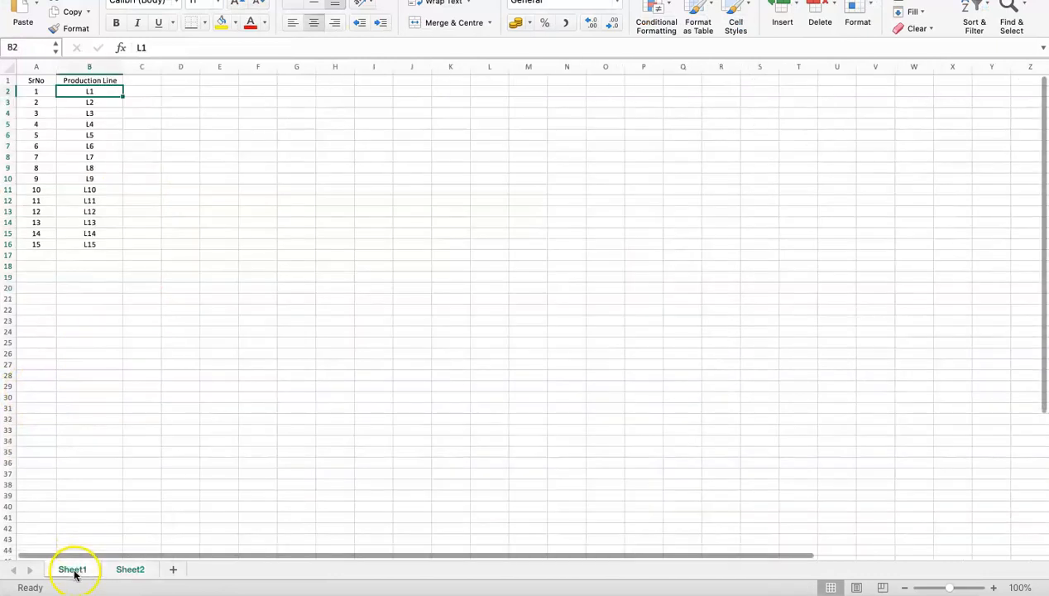
click(131, 569)
click(86, 569)
key(ctrl+Left)
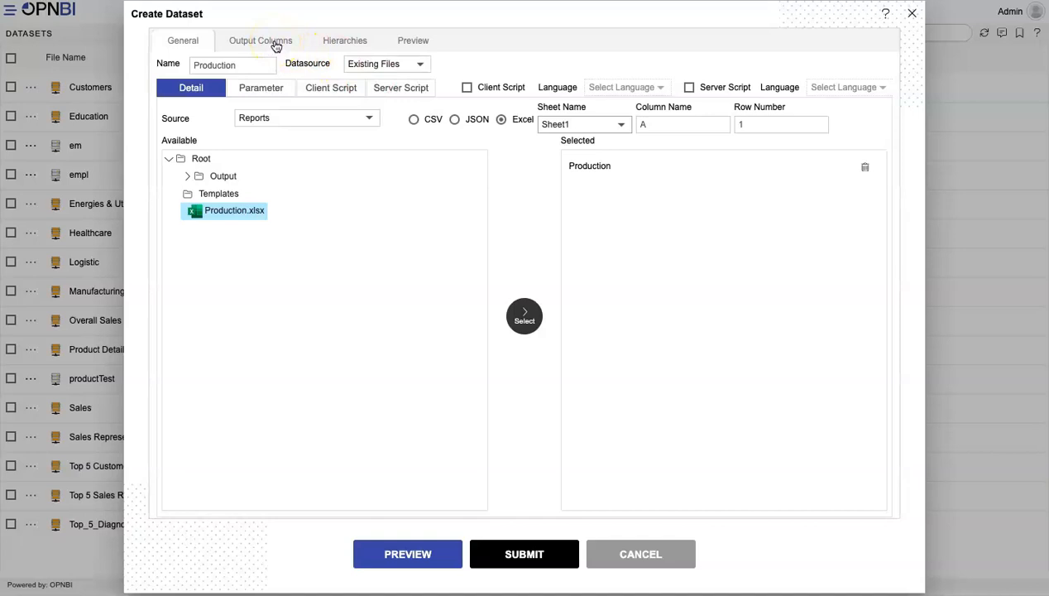
- Review the Production dataset's output columns and preview its records
click(277, 43)
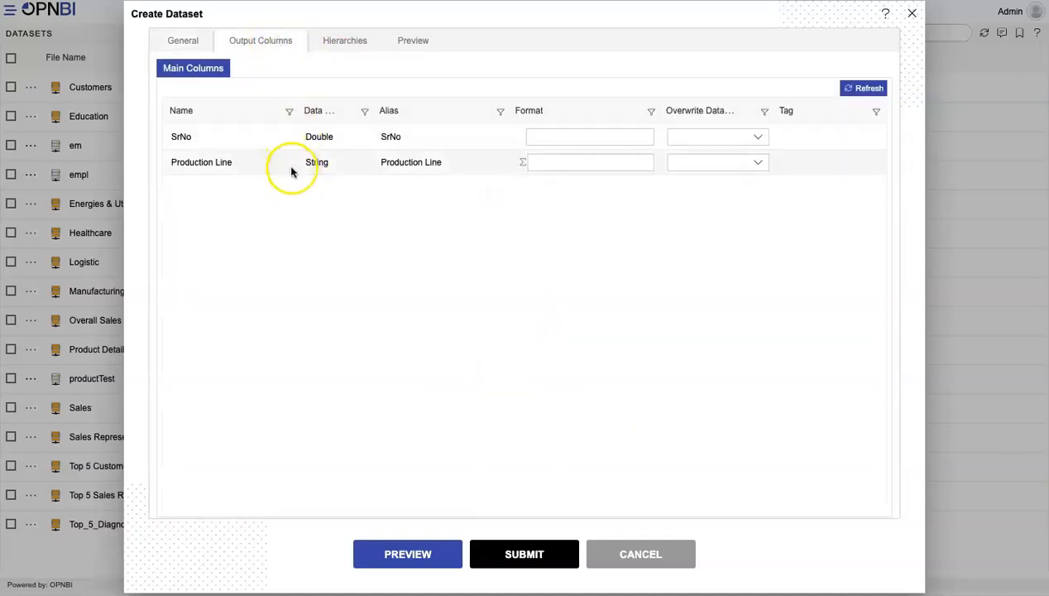
click(409, 45)
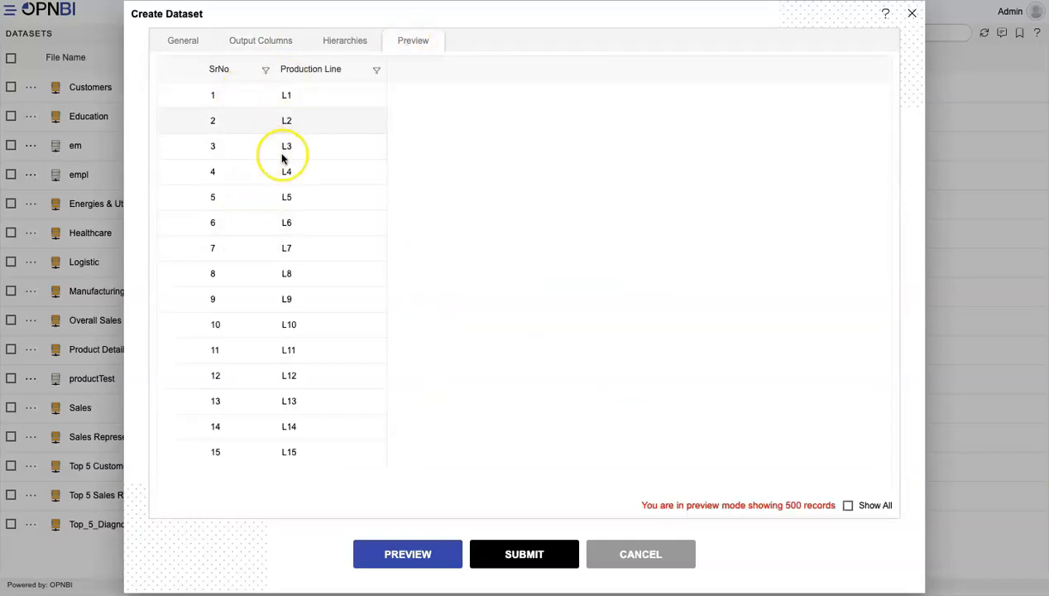
- Switch the dataset's sheet to Sheet2 and review the output columns it provides
click(183, 46)
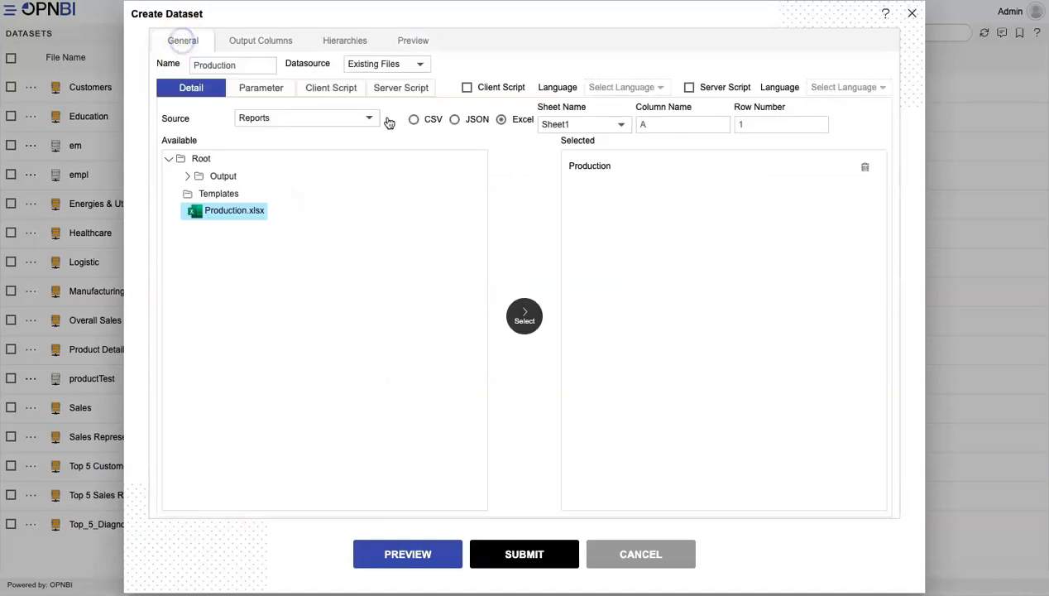
click(621, 126)
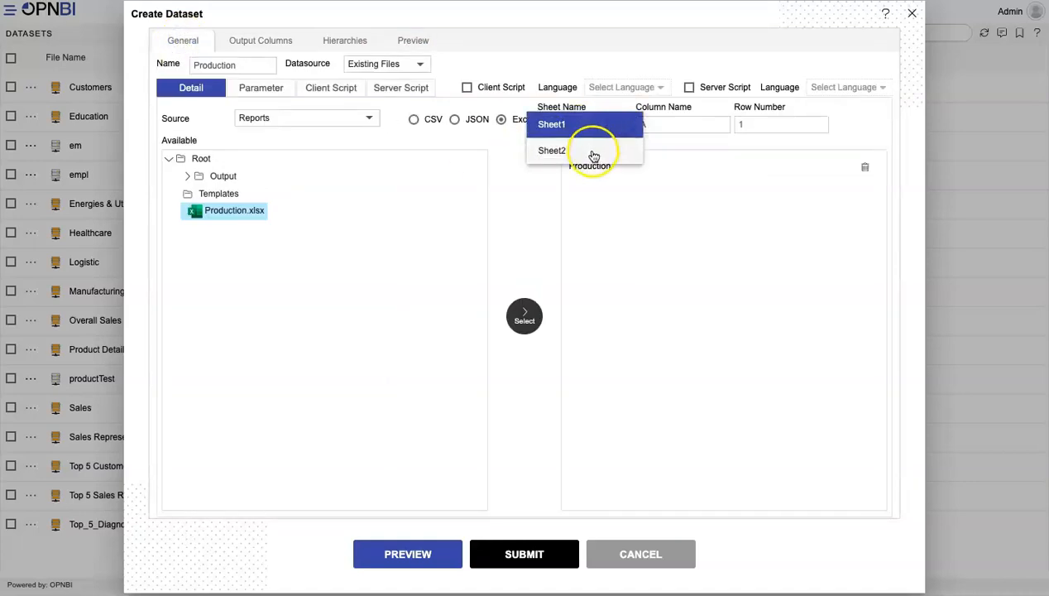
click(592, 149)
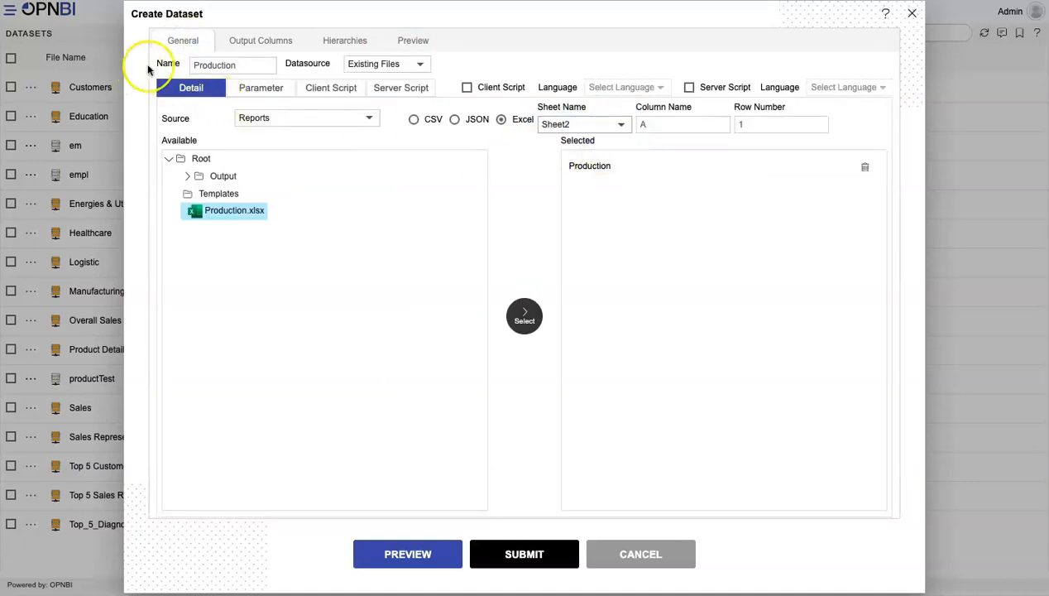
click(257, 43)
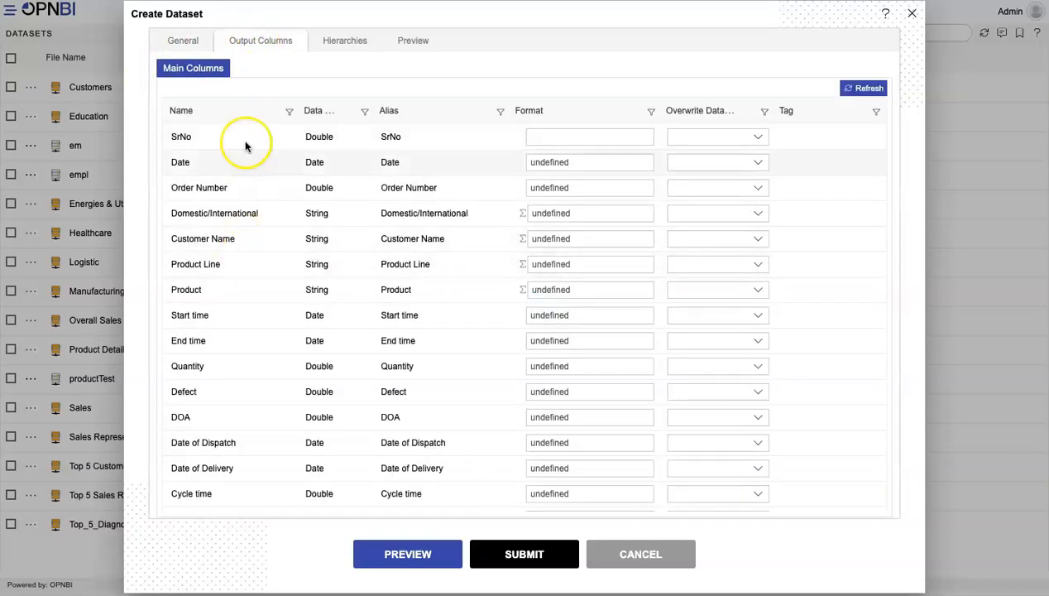
click(185, 43)
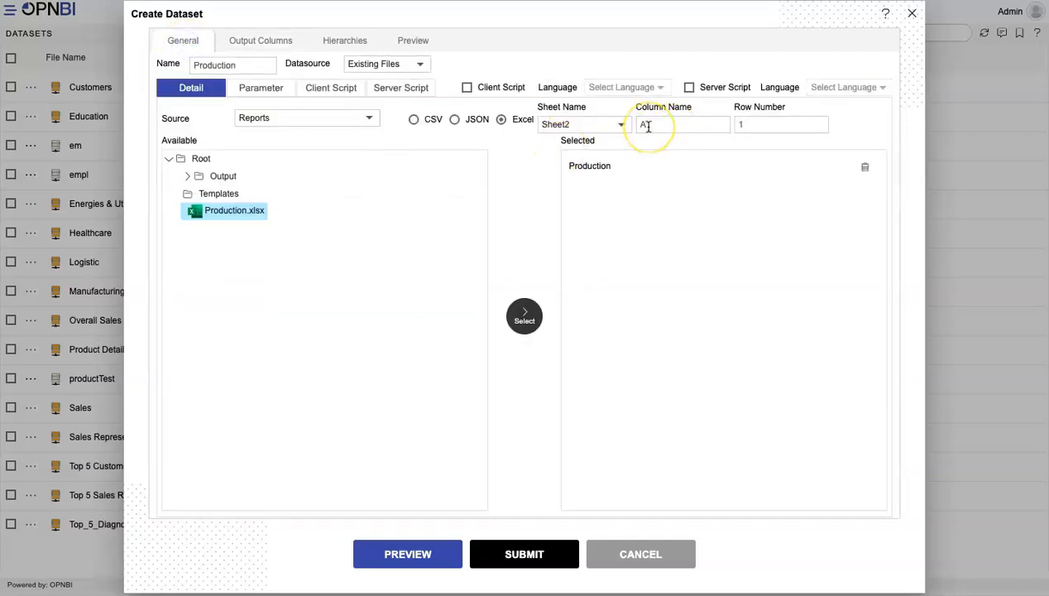
click(280, 40)
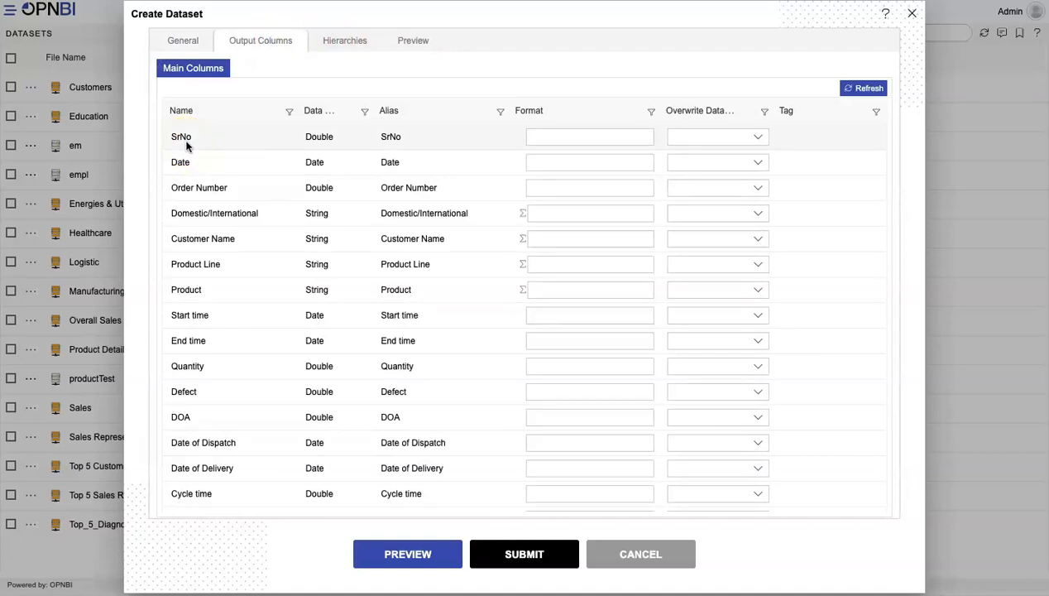
- Try B as the dataset's column name and check the resulting output columns
click(181, 41)
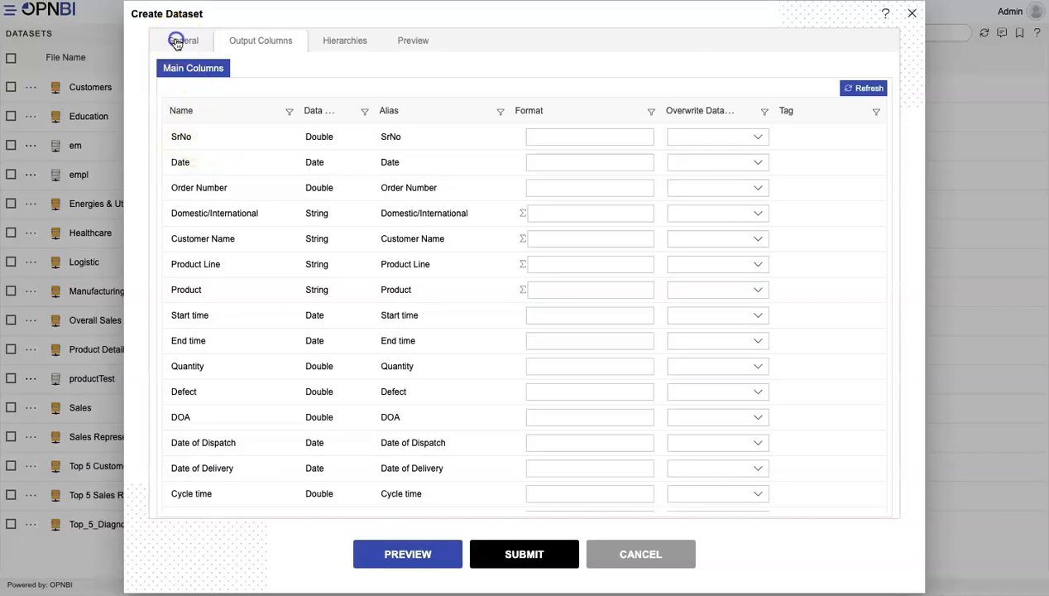
click(662, 124)
key(BackSpace)
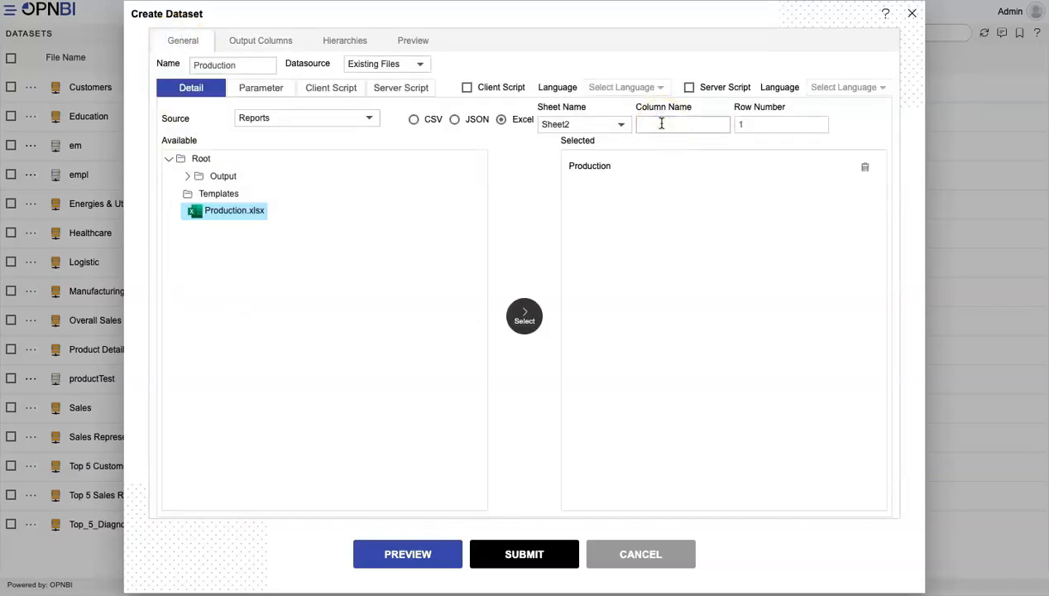
text(B)
click(260, 40)
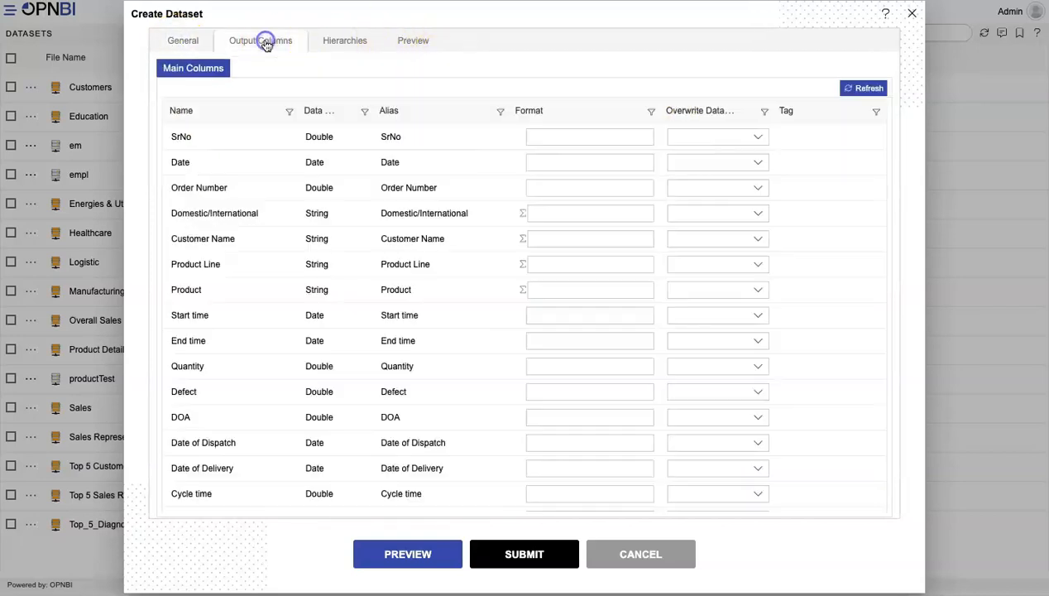
- Restore the dataset's column name to A
click(185, 43)
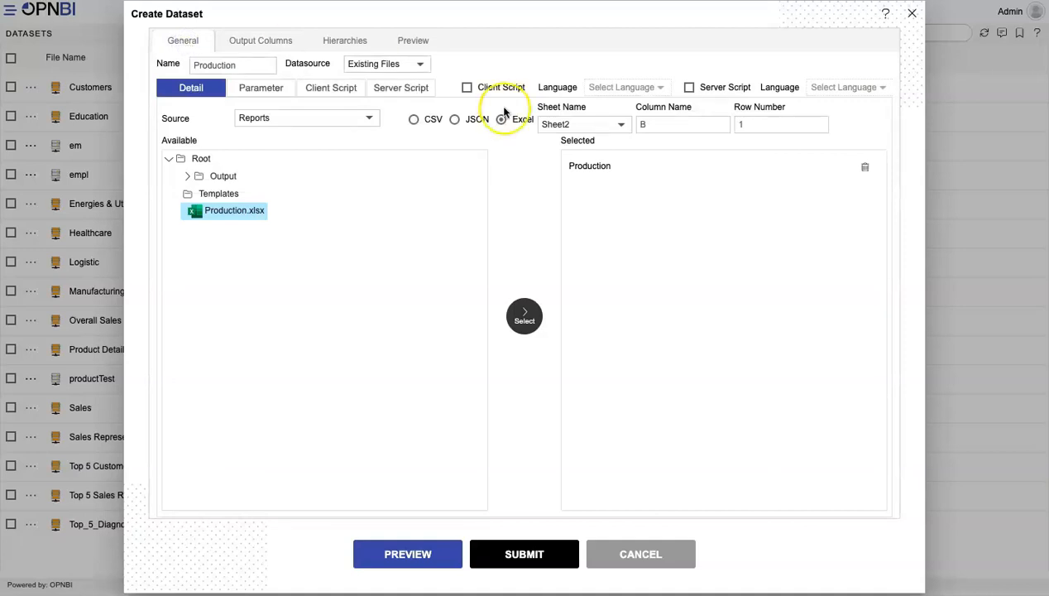
click(820, 122)
click(820, 127)
click(667, 122)
key(BackSpace)
text(A)
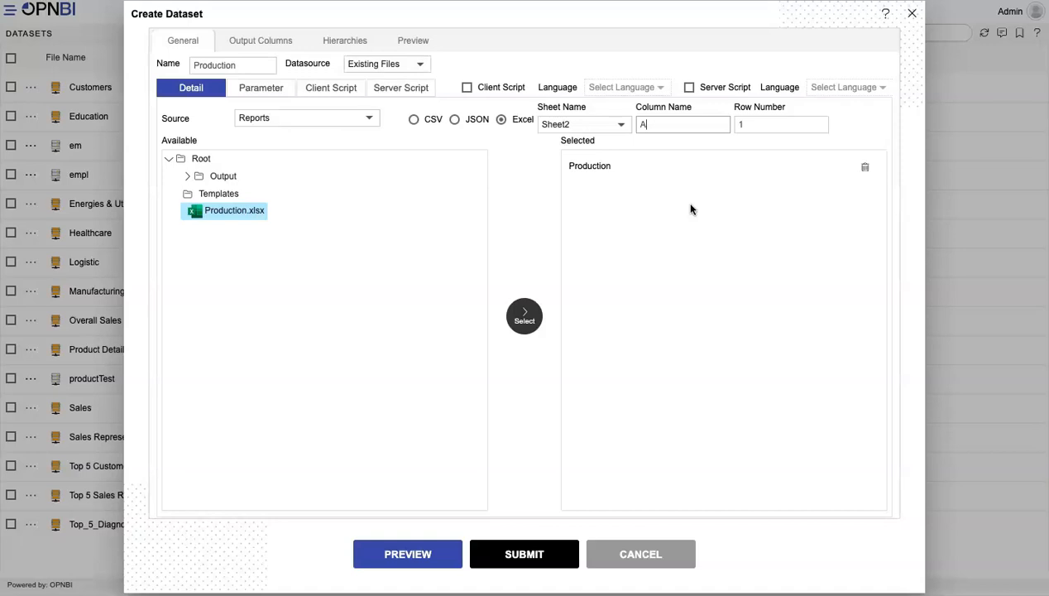
- Preview the records of Sheet2 and turn on Show All to lift the preview limit
click(259, 42)
click(404, 43)
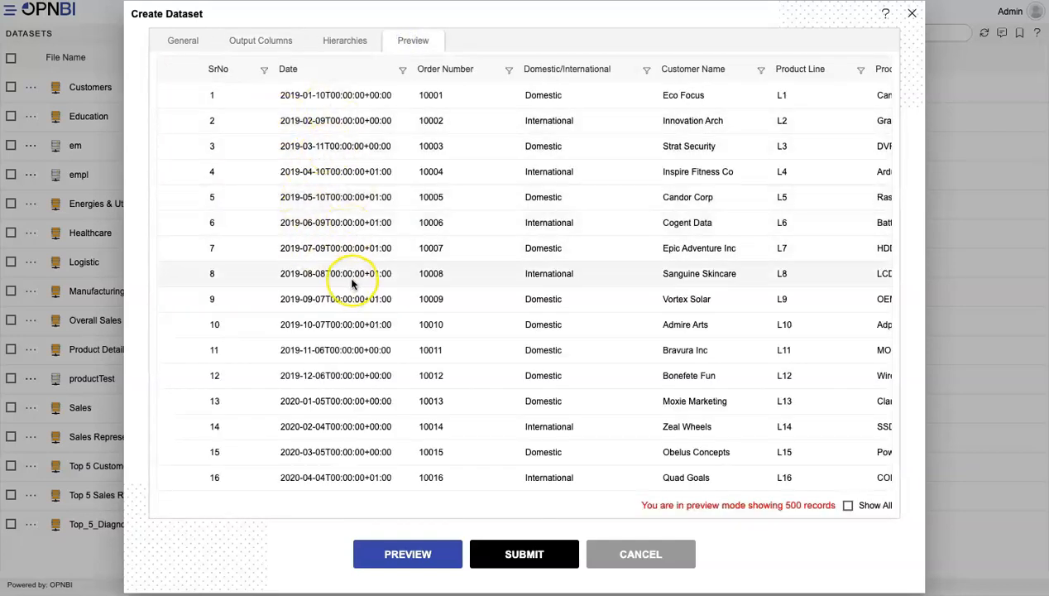
click(665, 402)
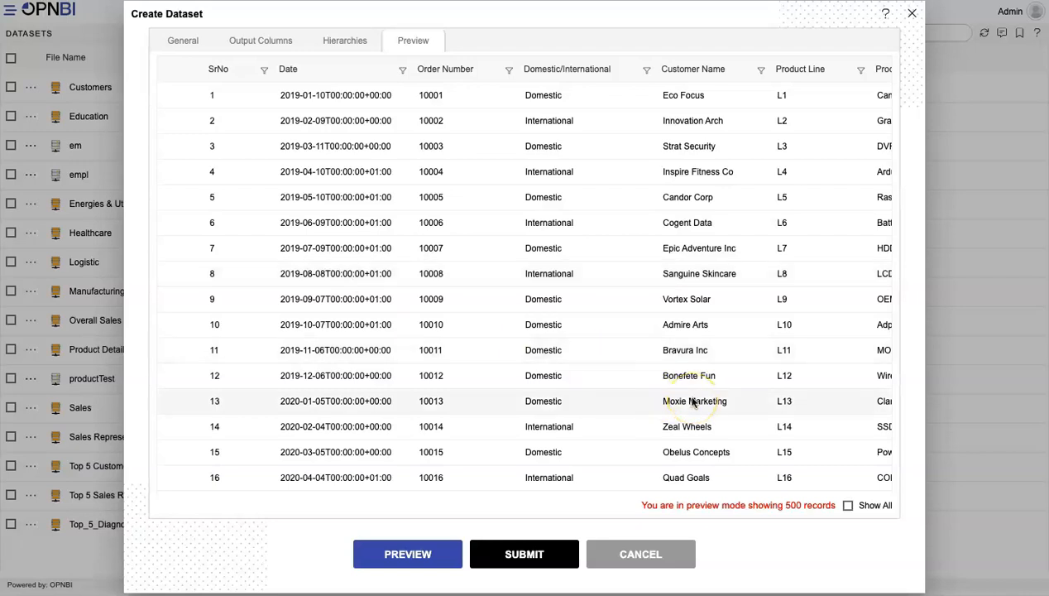
click(848, 506)
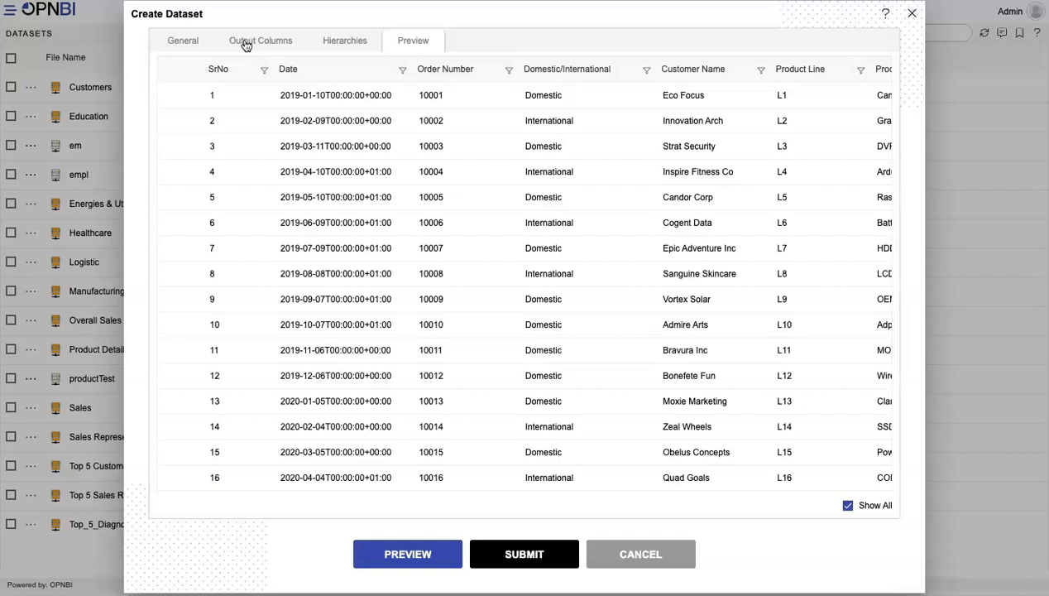
- Set the Date output column's format to YYYY-MM-DD and preview the formatted records
click(246, 43)
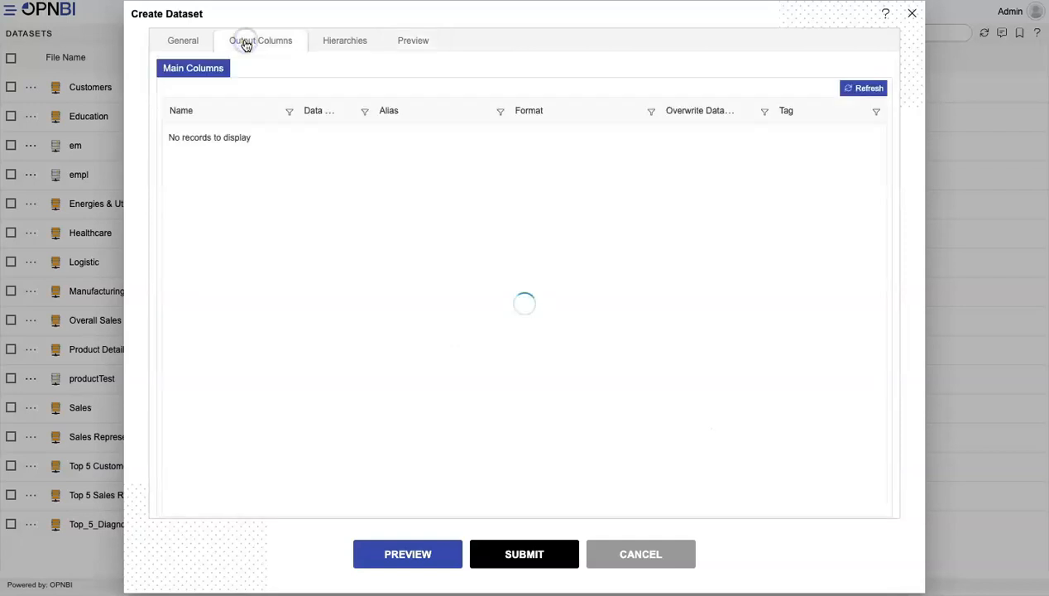
text(YYYY-MM-DD)
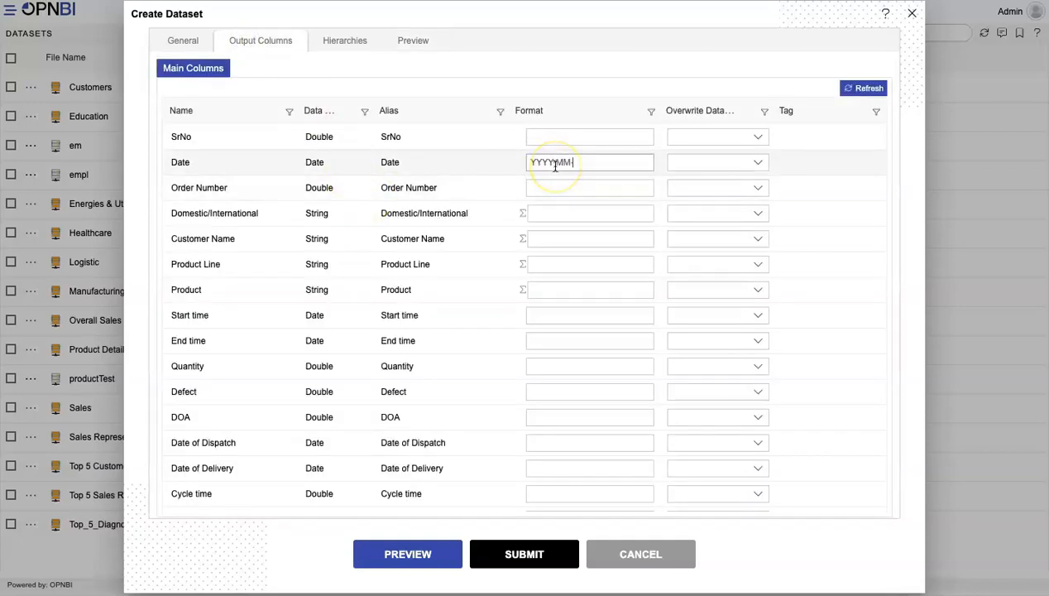
click(414, 42)
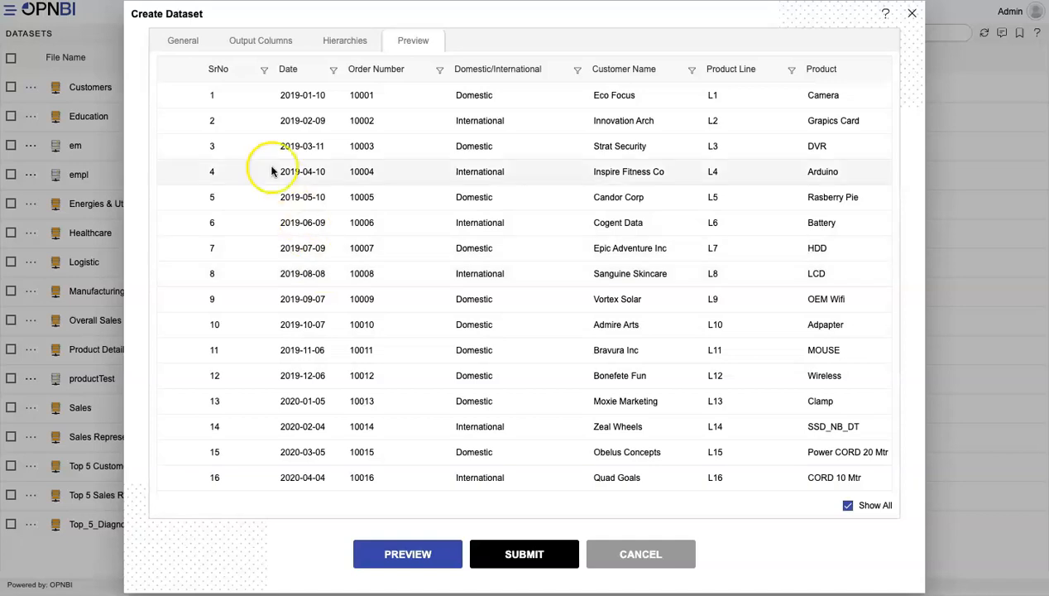
- Add a hierarchy with the columns Product Line, Product, Month and Customer Name in that order, keeping the suggested name
click(343, 43)
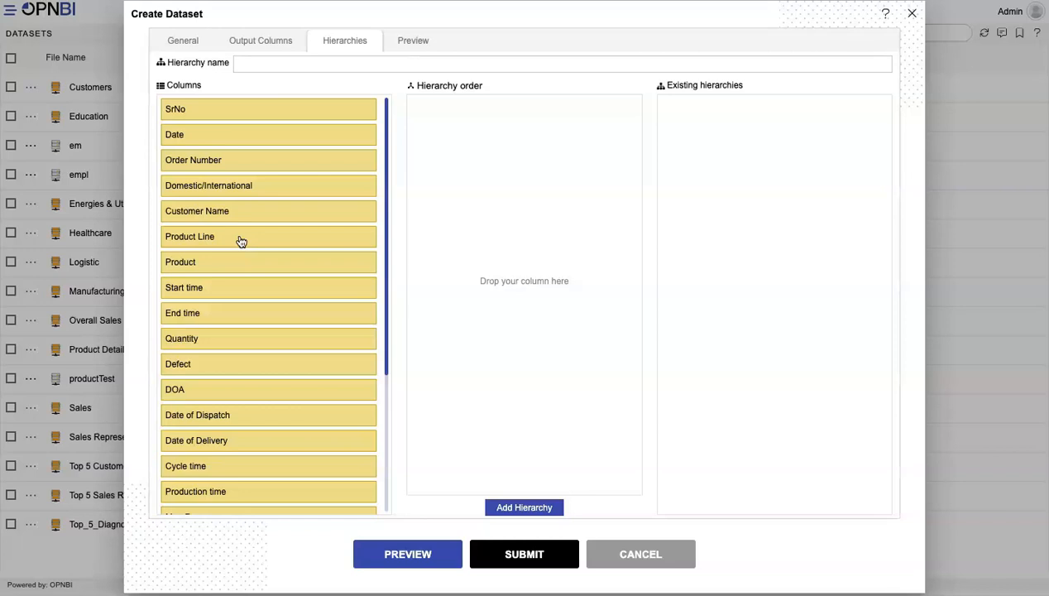
drag(241, 240, 454, 128)
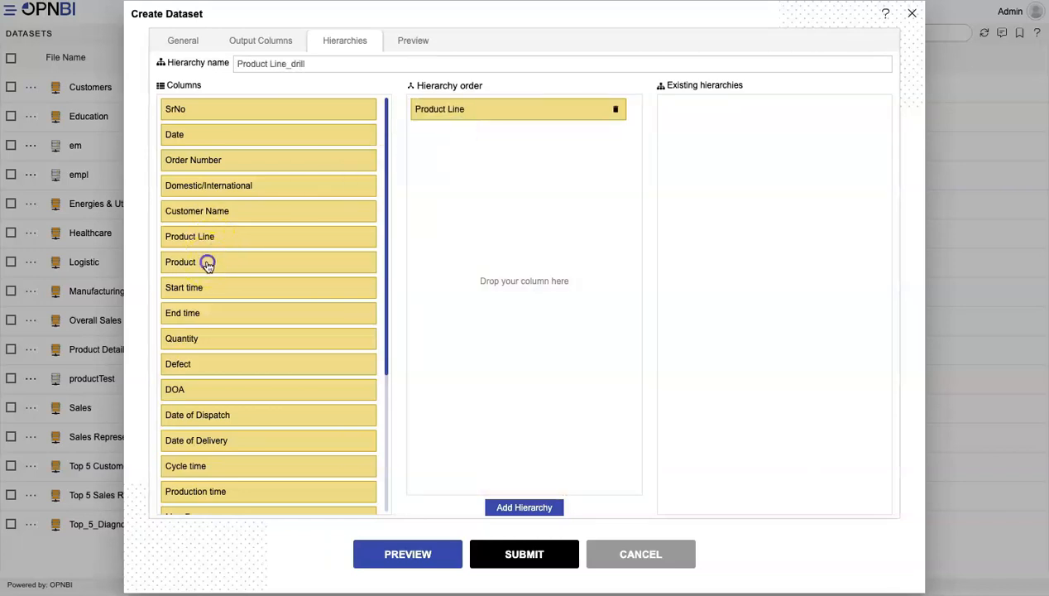
drag(207, 263, 462, 162)
scroll(304, 389, down, 5)
drag(186, 497, 461, 227)
scroll(227, 213, up, 3)
drag(232, 210, 473, 206)
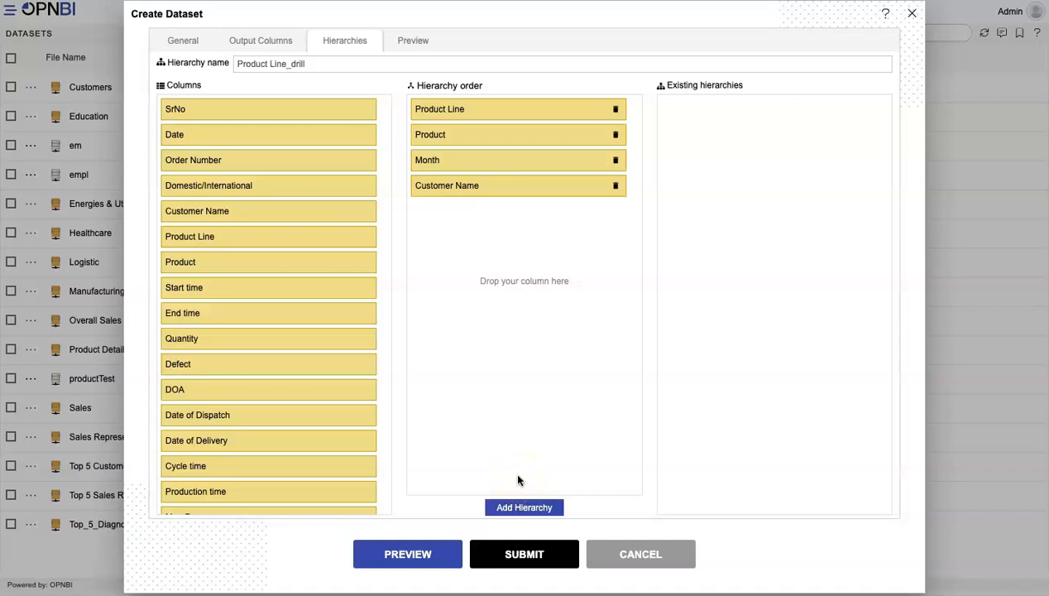
drag(350, 62, 225, 61)
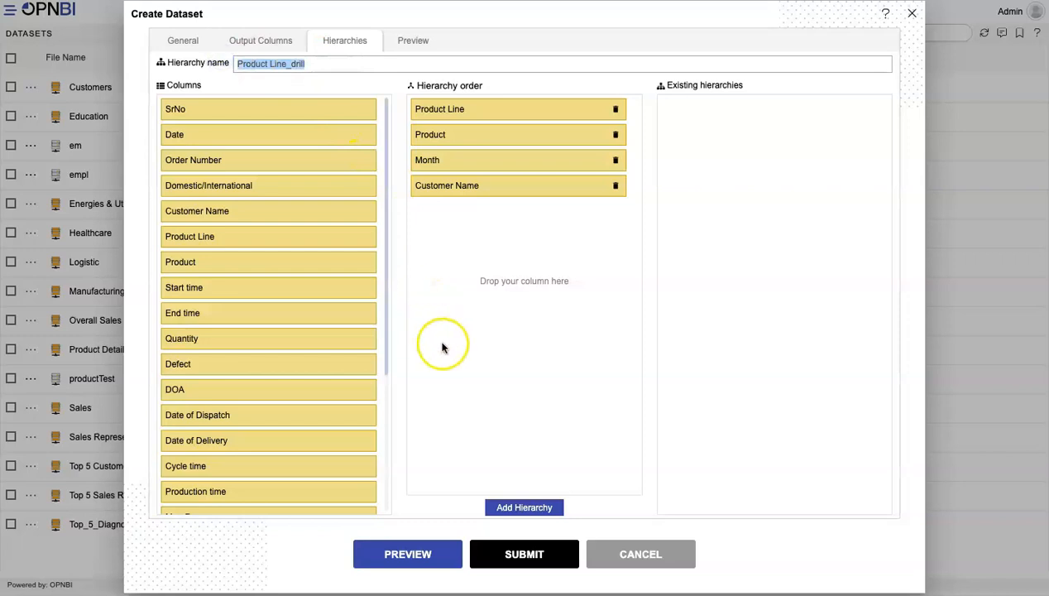
click(511, 503)
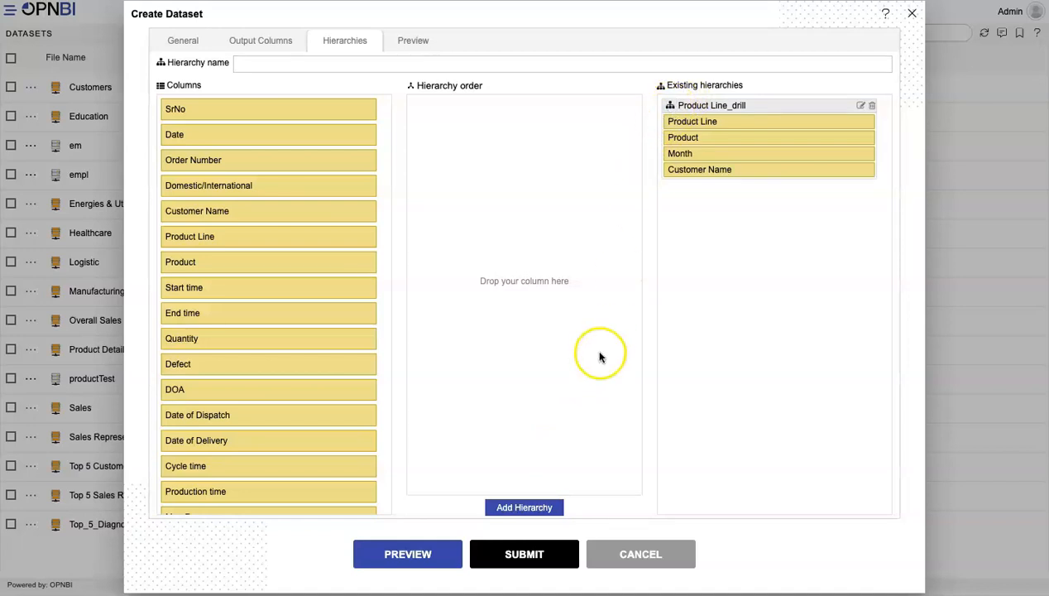
- Submit the Production dataset and search the dataset list for "pro"
click(561, 556)
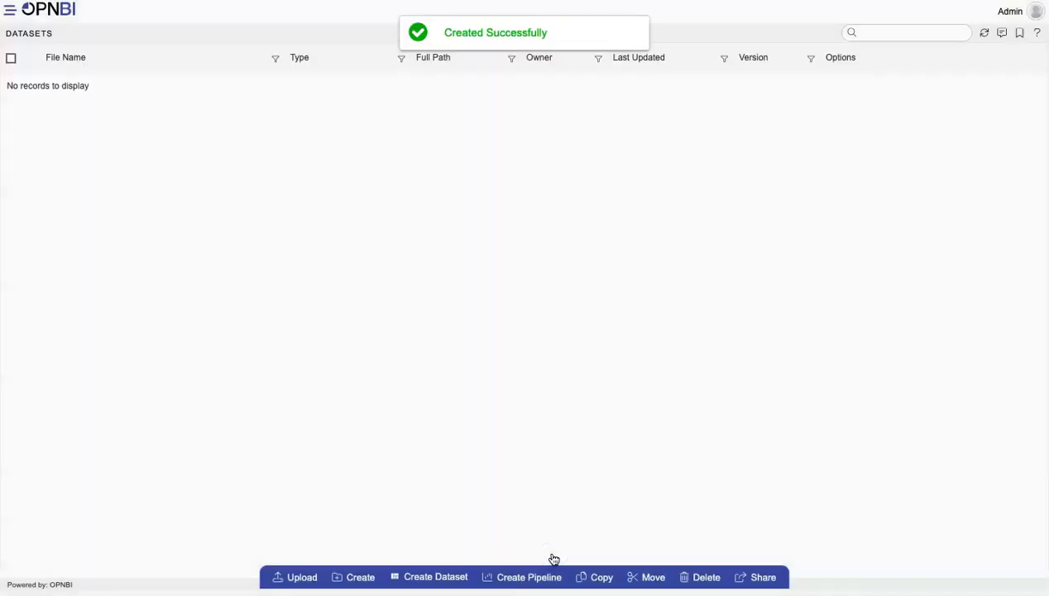
click(889, 32)
text(pro)
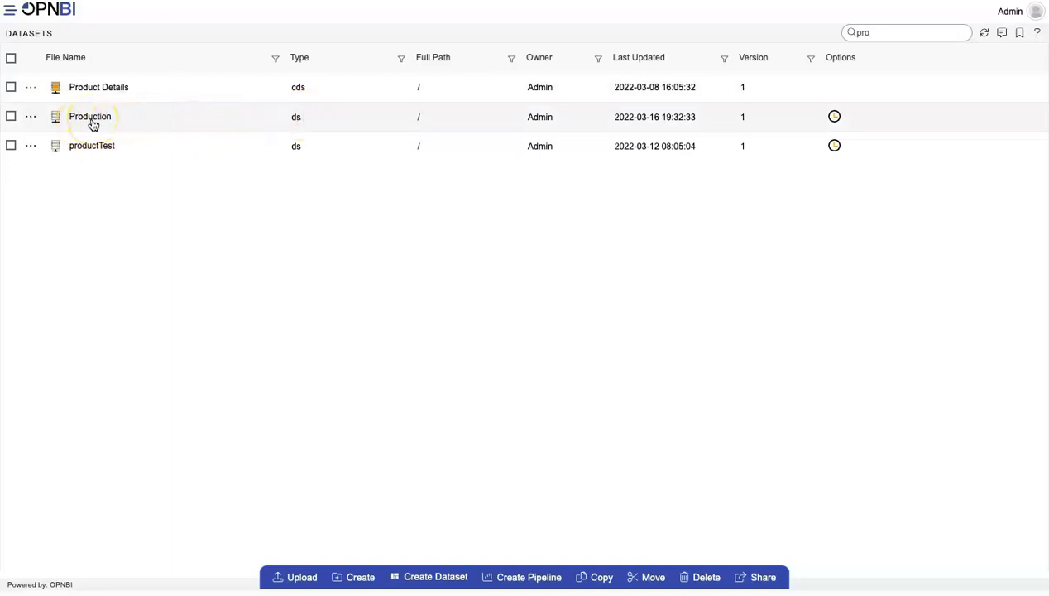
click(411, 575)
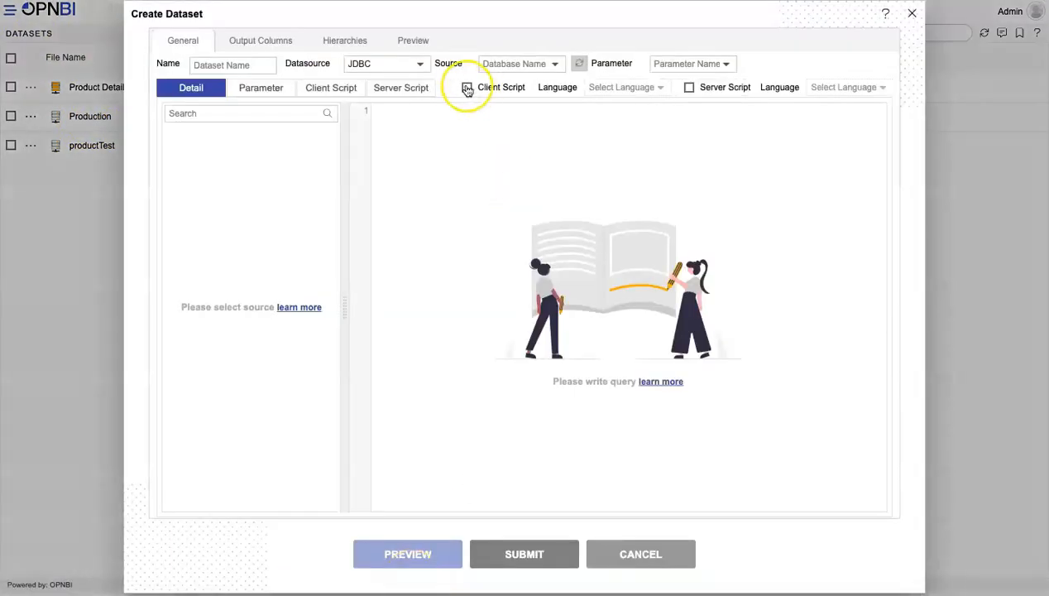
click(467, 87)
click(467, 87)
click(637, 554)
- Examine the scheduling options of the Production dataset, including the Recurring frequency, and close them without running
click(835, 115)
click(356, 272)
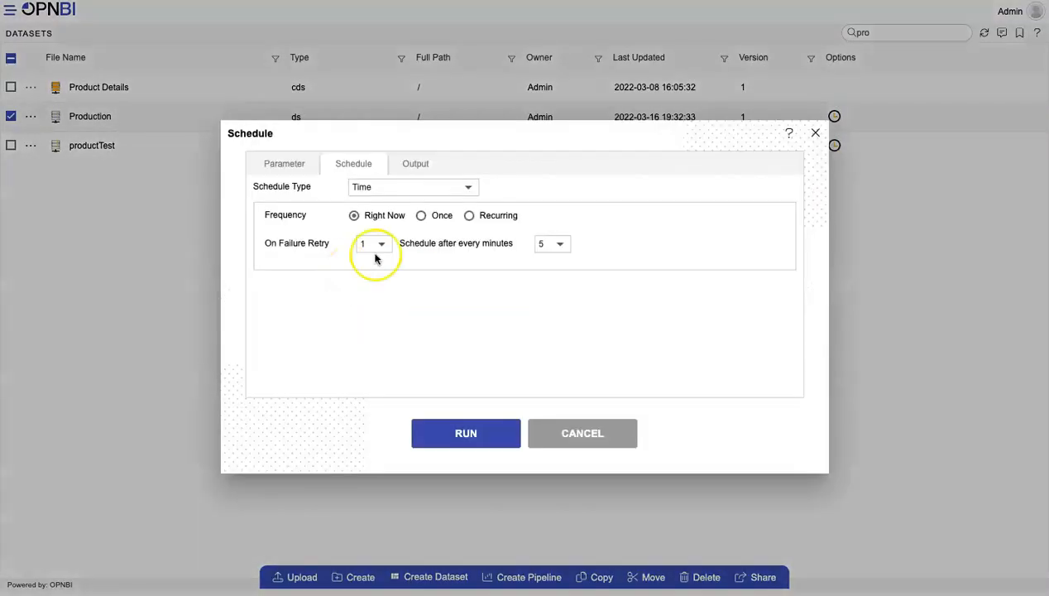
click(480, 214)
click(571, 486)
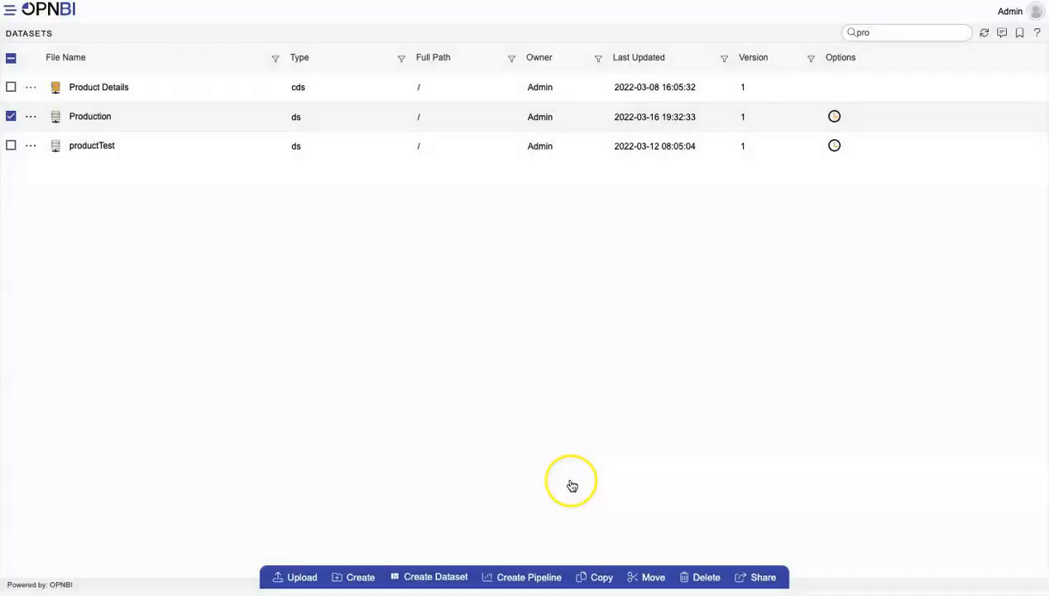
- Open the OPNBI documentation and read the Dataset Using Excel page under Master Data, Dataset, Create Datasets
click(9, 11)
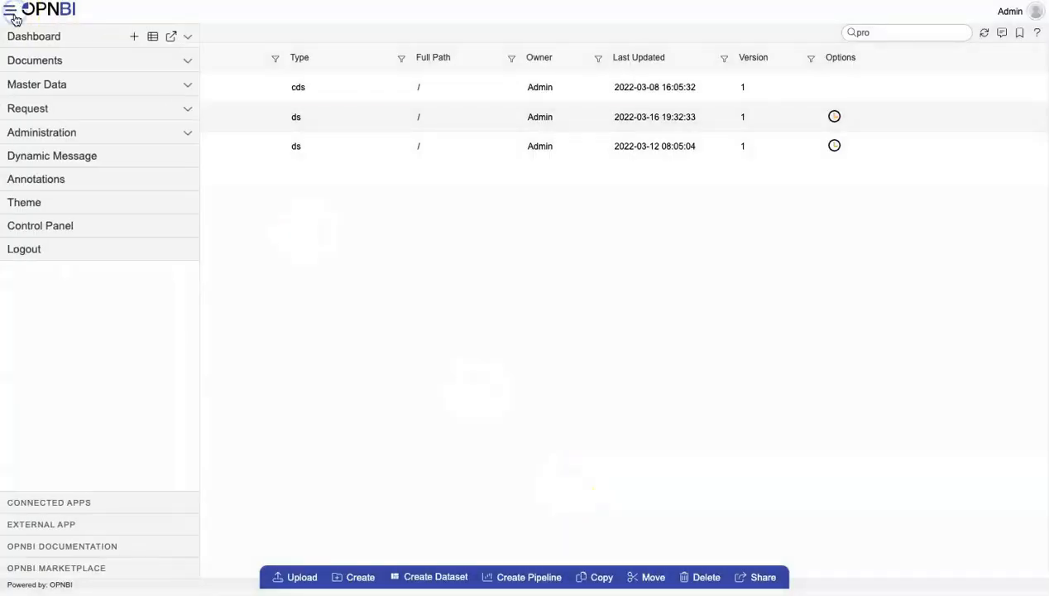
click(91, 544)
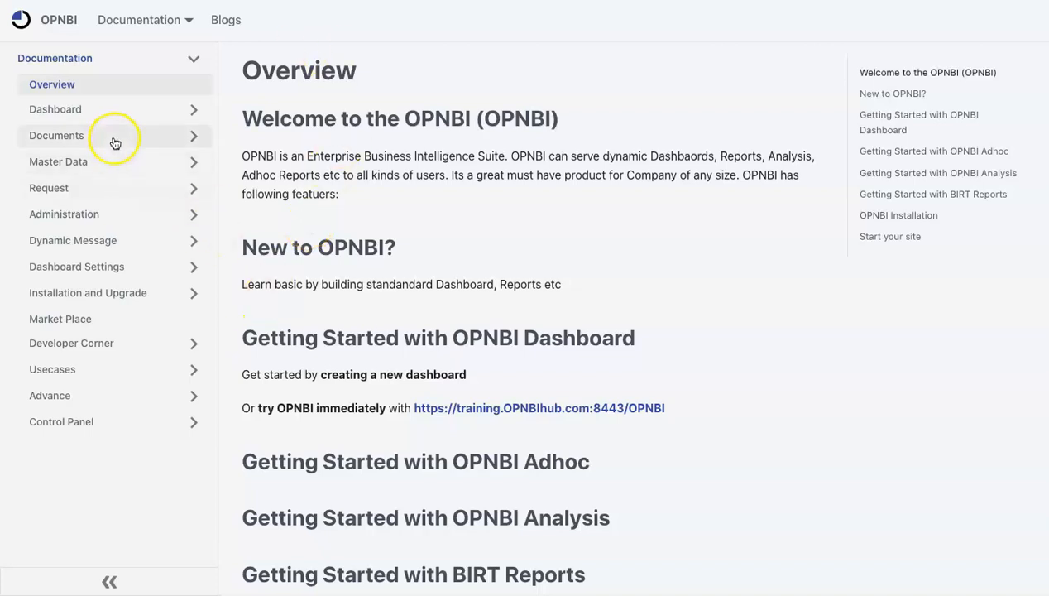
click(110, 162)
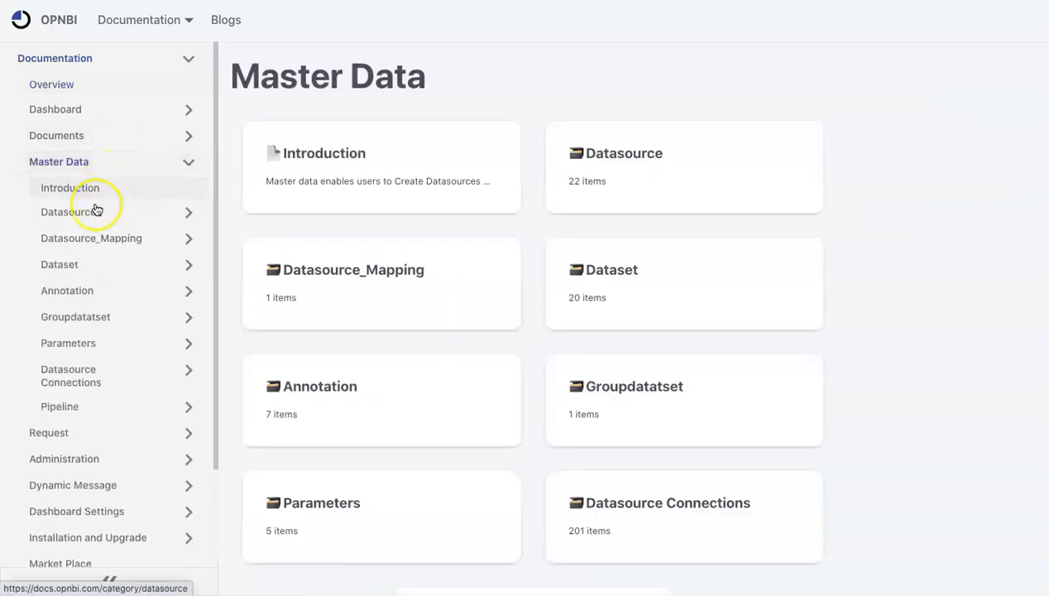
click(95, 266)
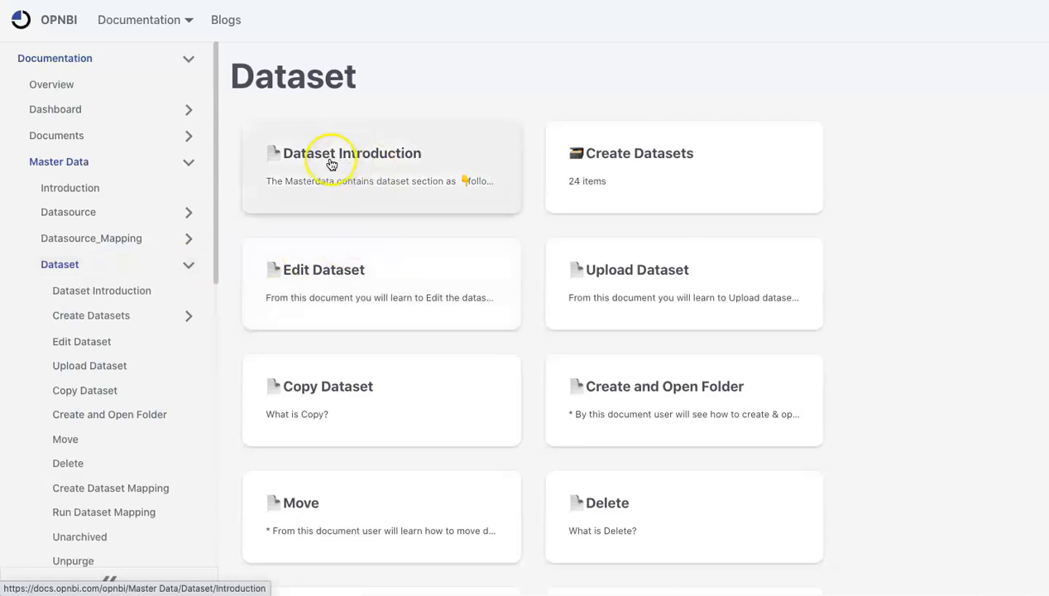
click(624, 175)
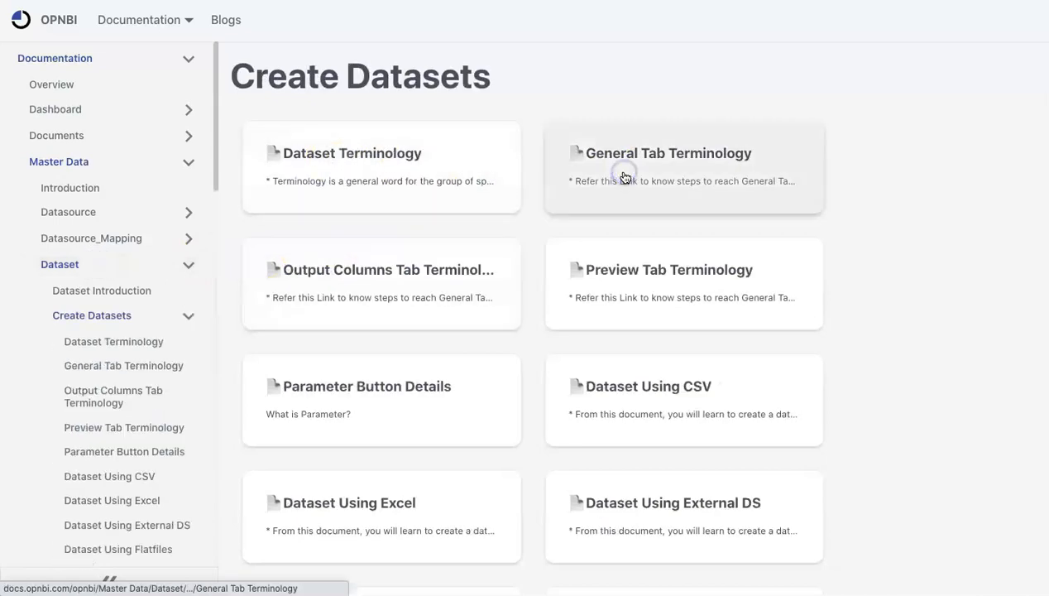
scroll(436, 316, down, 2)
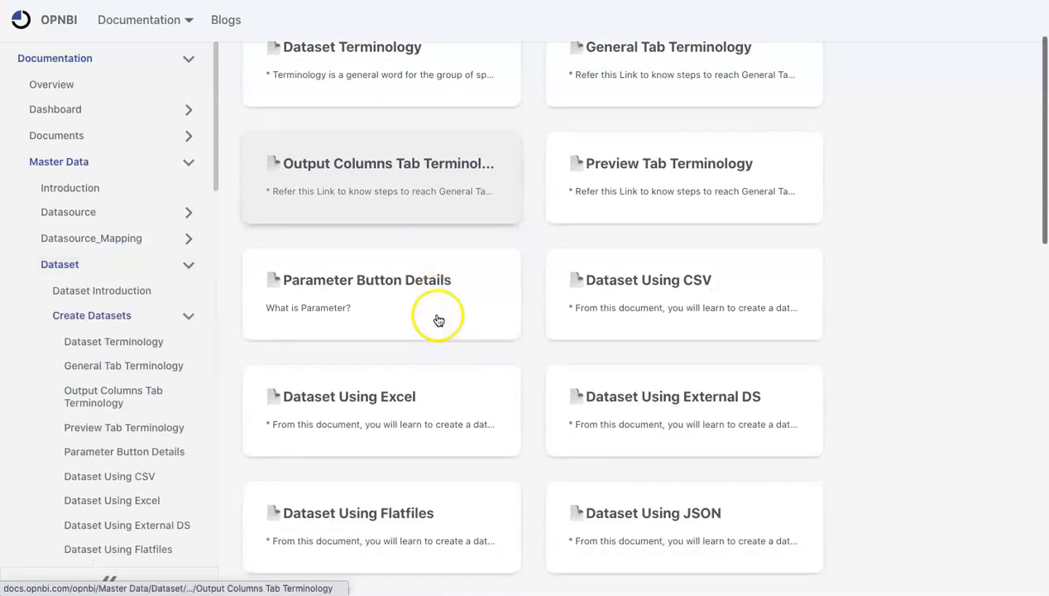
click(430, 427)
scroll(432, 425, down, 3)
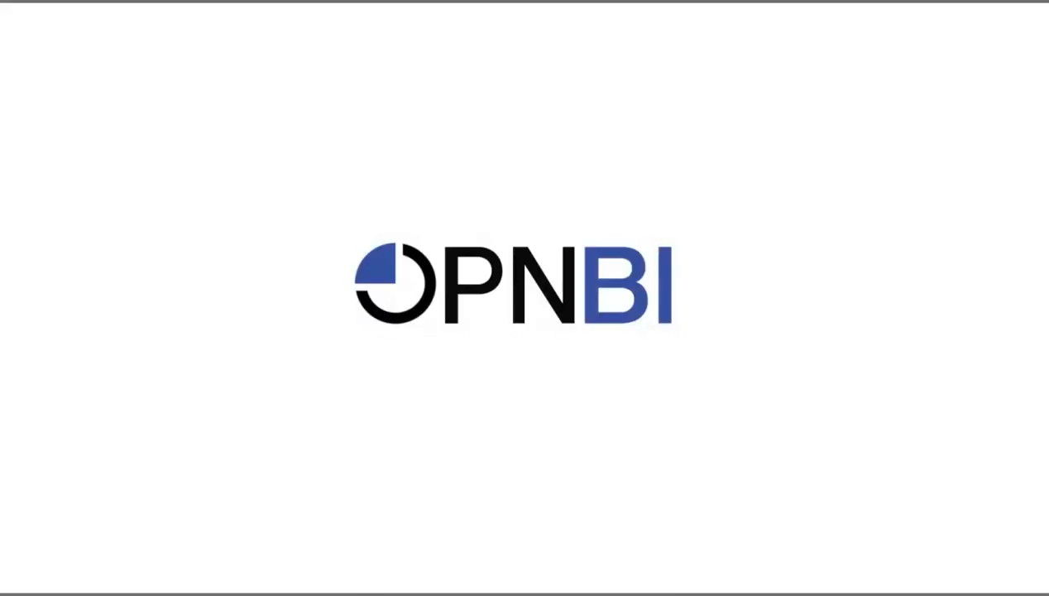